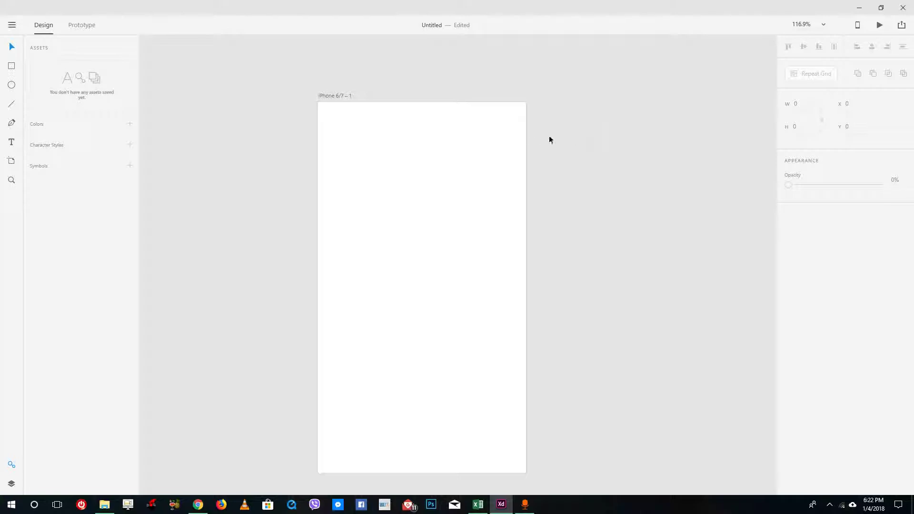
# Step: Turn on the square layout grid for the iPhone 6/7 artboard with a grid size of 16
pyautogui.click(504, 138)
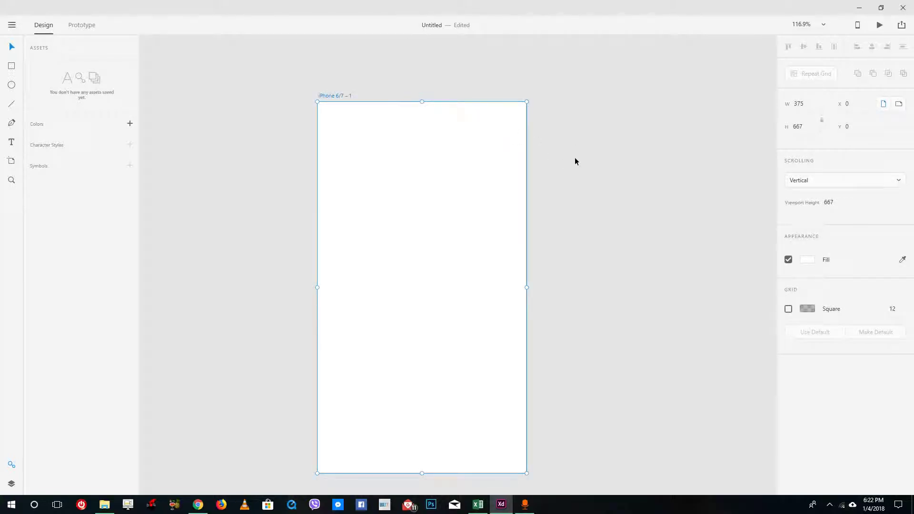
pyautogui.click(789, 309)
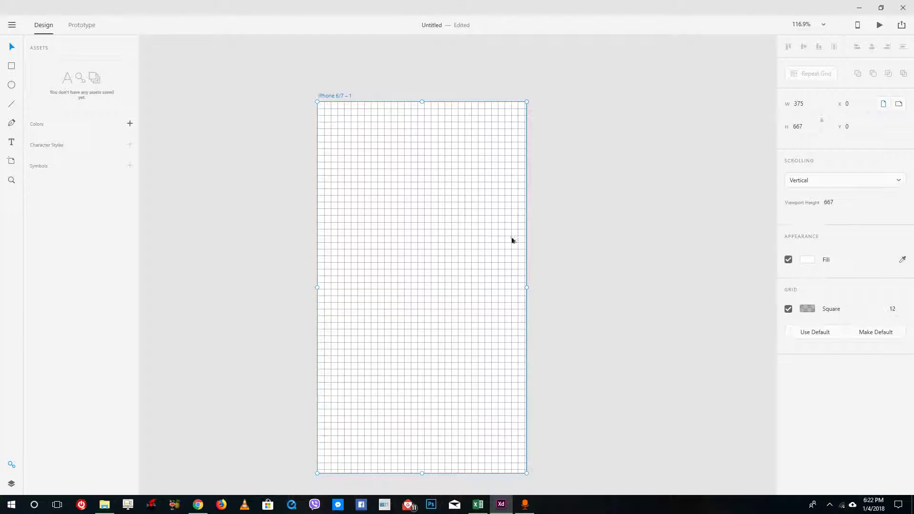
pyautogui.click(898, 308)
pyautogui.write('16')
pyautogui.press('Return')
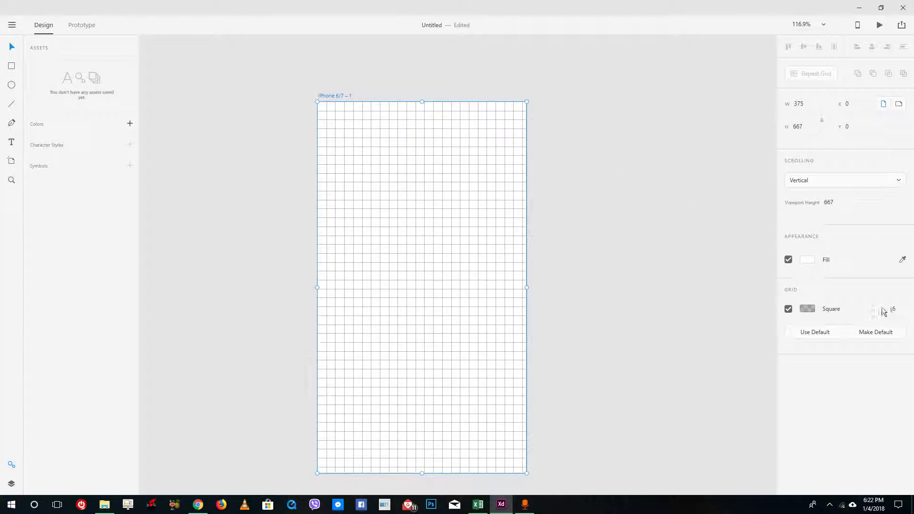
# Step: Draw a 96 by 96 square one grid cell in from the artboard's top-left corner and round its corners to 16
pyautogui.scroll(5, 392, 103)
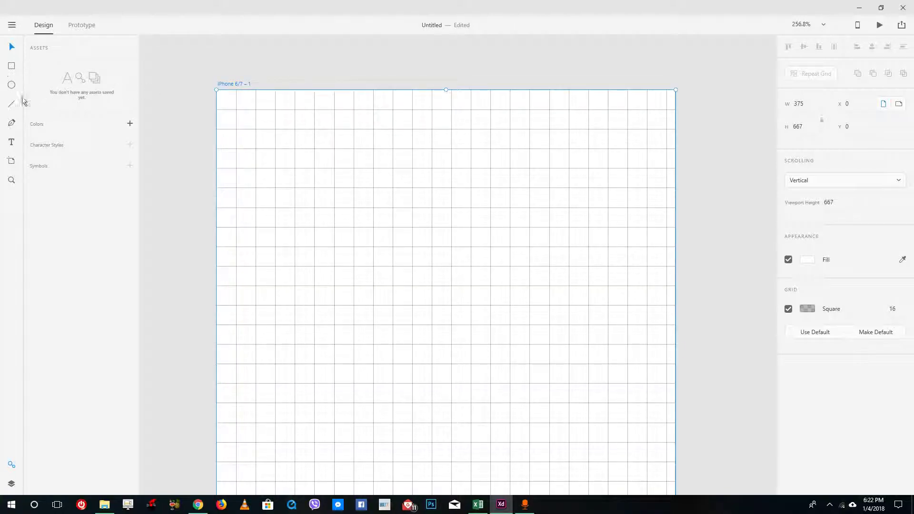
pyautogui.click(12, 66)
pyautogui.moveTo(237, 110)
pyautogui.mouseDown()
pyautogui.moveTo(319, 186)
pyautogui.moveTo(302, 190)
pyautogui.moveTo(316, 189)
pyautogui.mouseUp()
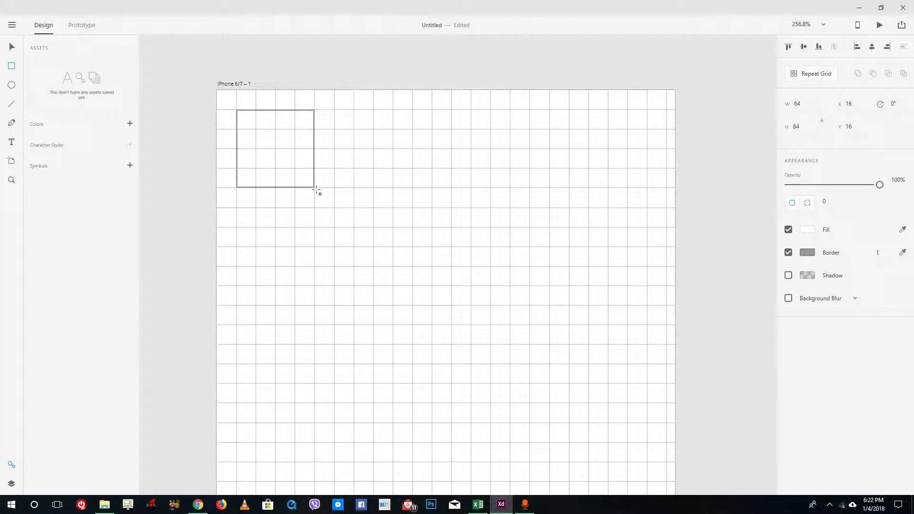
pyautogui.moveTo(316, 189); pyautogui.dragTo(353, 225)
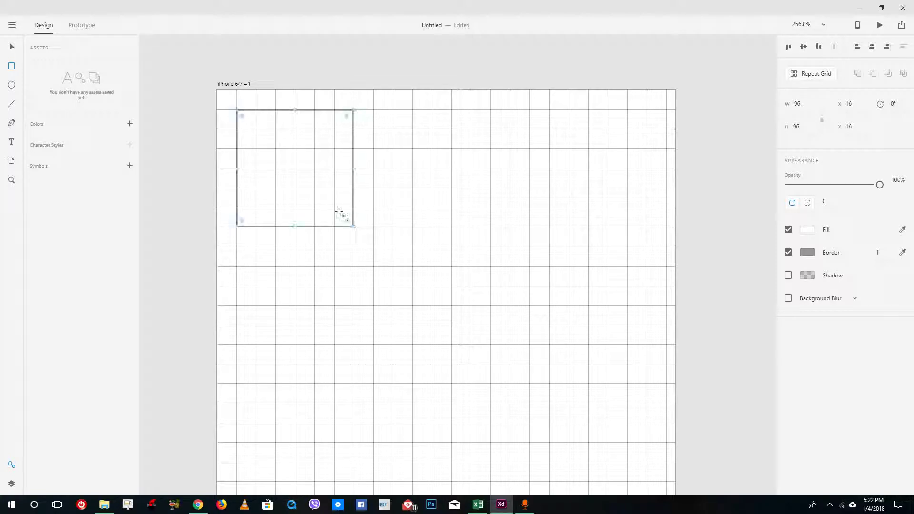
pyautogui.moveTo(243, 116); pyautogui.dragTo(257, 132)
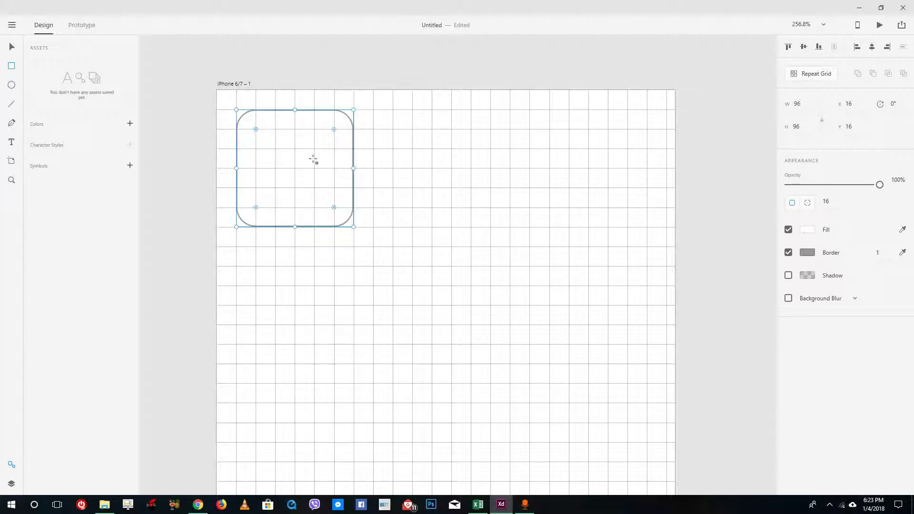
pyautogui.click(456, 132)
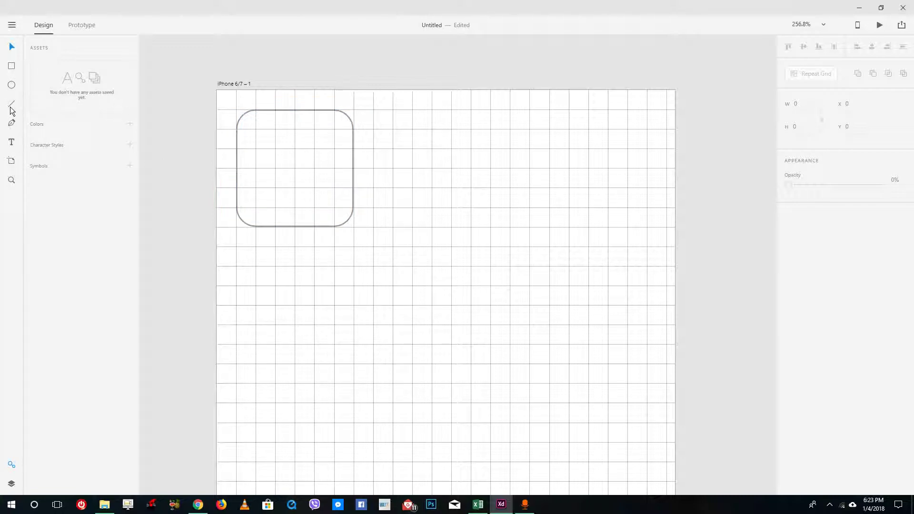
# Step: Draw a vertical and a horizontal line, each 64 long, crossing at the centre of the rounded square
pyautogui.moveTo(295, 111); pyautogui.dragTo(294, 208)
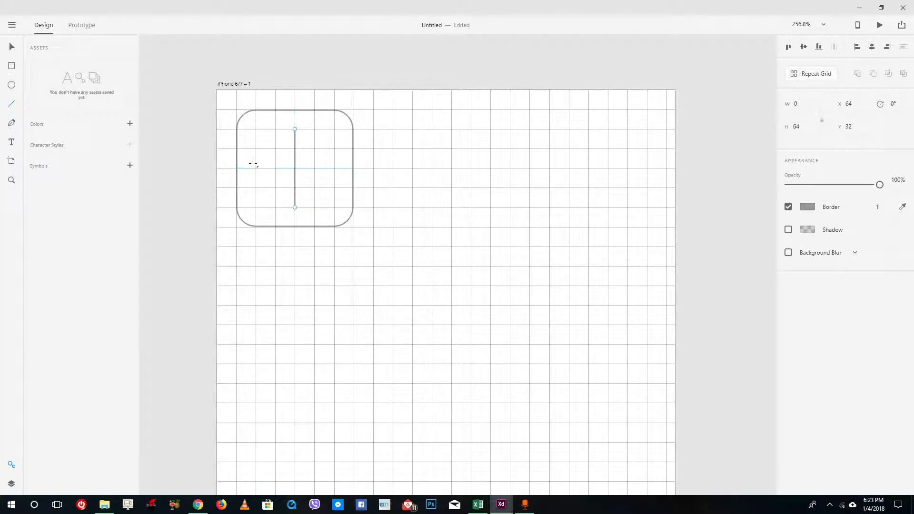
pyautogui.moveTo(258, 168); pyautogui.dragTo(336, 169)
pyautogui.click(11, 46)
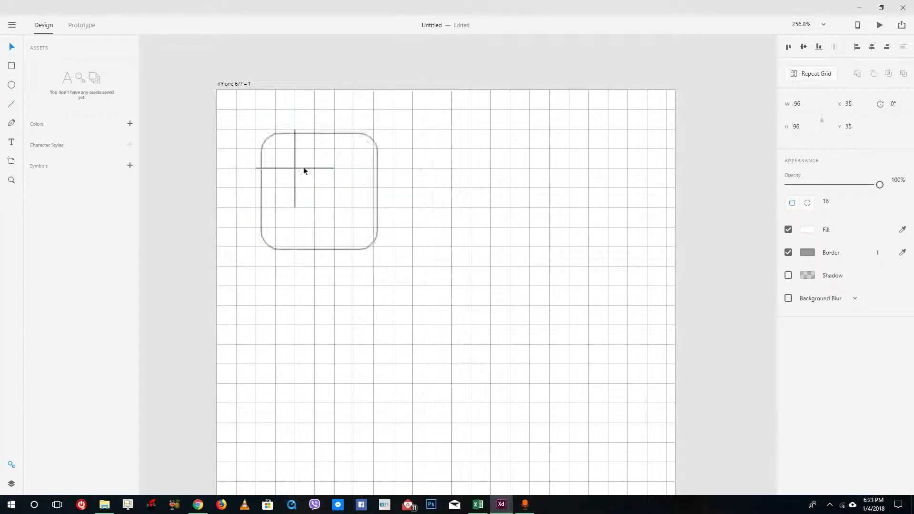
# Step: Select both crossing lines and set their border width to 10 to form a thick plus sign
pyautogui.click(436, 181)
pyautogui.click(316, 180)
pyautogui.click(303, 168)
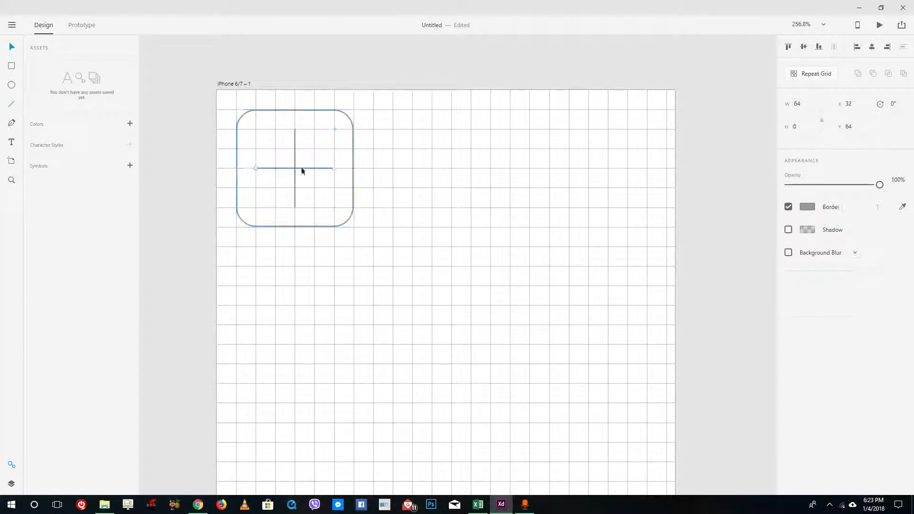
pyautogui.keyDown('shift'); pyautogui.click(295, 155); pyautogui.keyUp('shift')
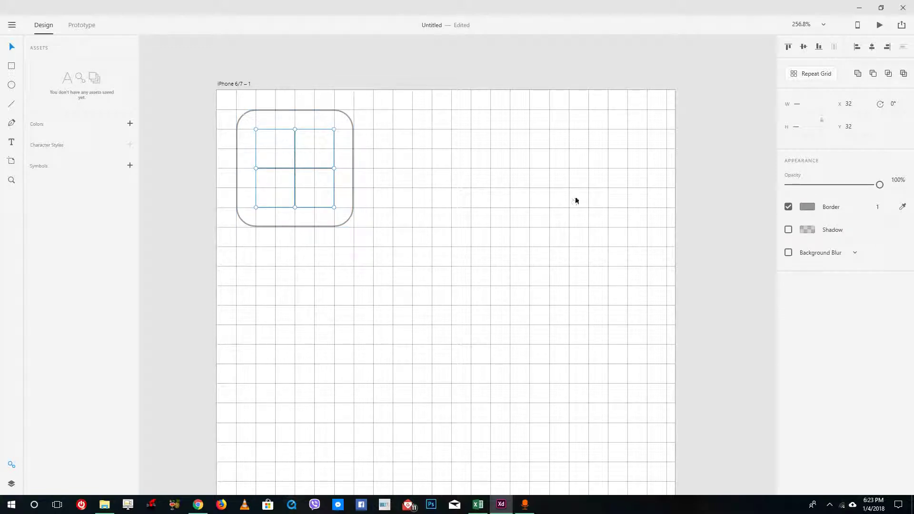
pyautogui.click(885, 207)
pyautogui.write('10')
pyautogui.press('Return')
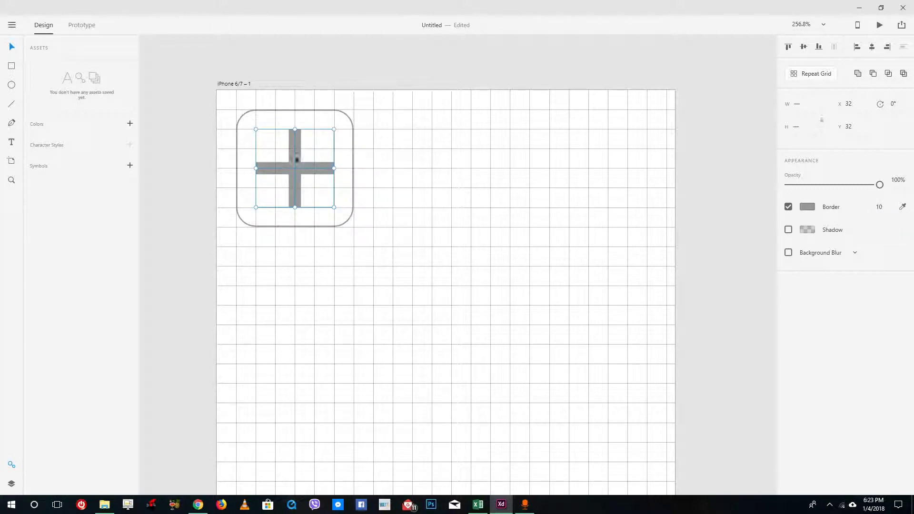
# Step: Duplicate the rounded square, placing one copy beside it at X 128, Y 16 and another below it at X 16, Y 128
pyautogui.click(418, 167)
pyautogui.moveTo(179, 82); pyautogui.dragTo(400, 274)
pyautogui.click(450, 257)
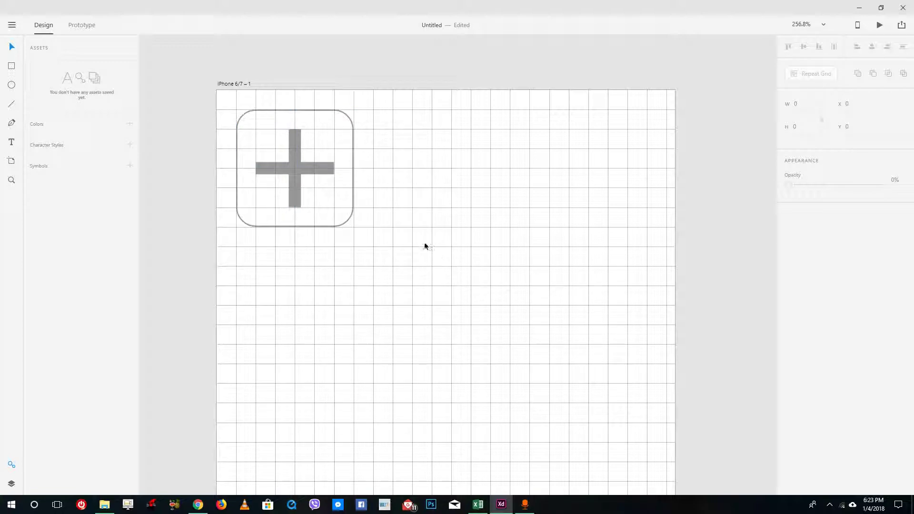
pyautogui.click(340, 110)
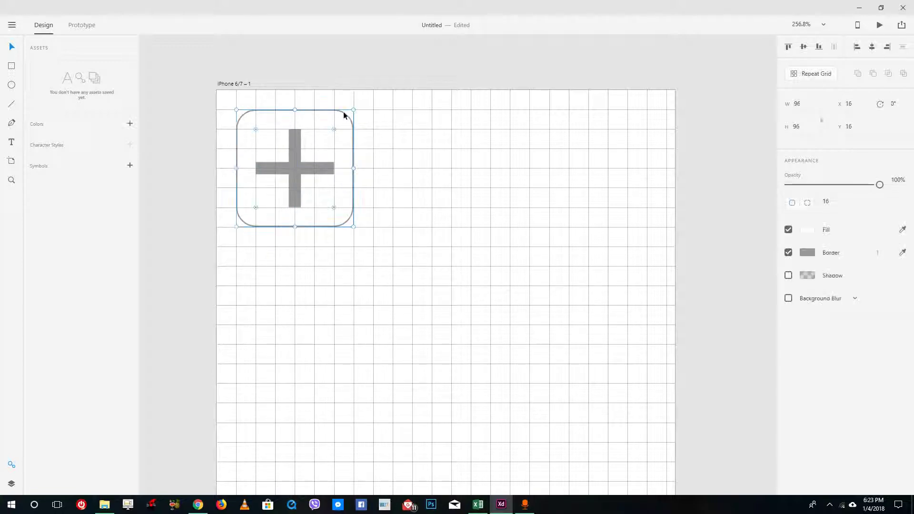
pyautogui.hotkey('ctrl', 'shift', ']')
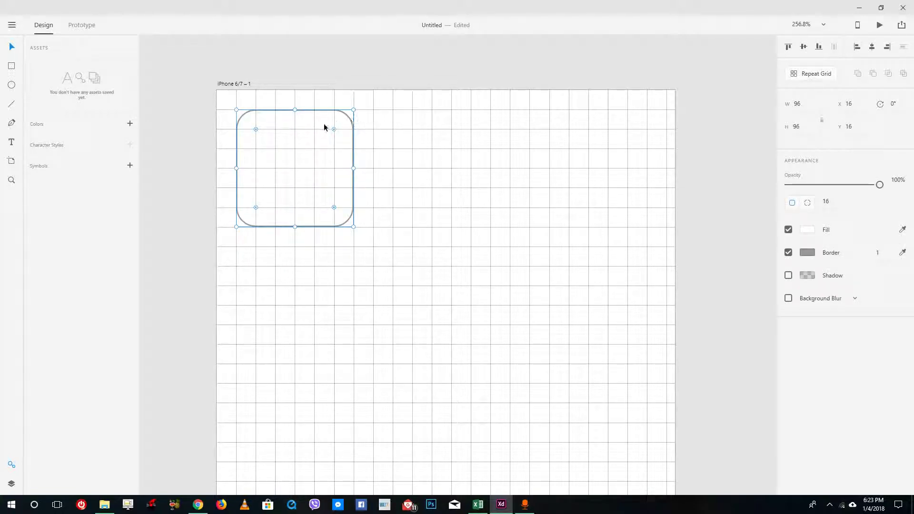
pyautogui.moveTo(279, 136); pyautogui.dragTo(305, 279)
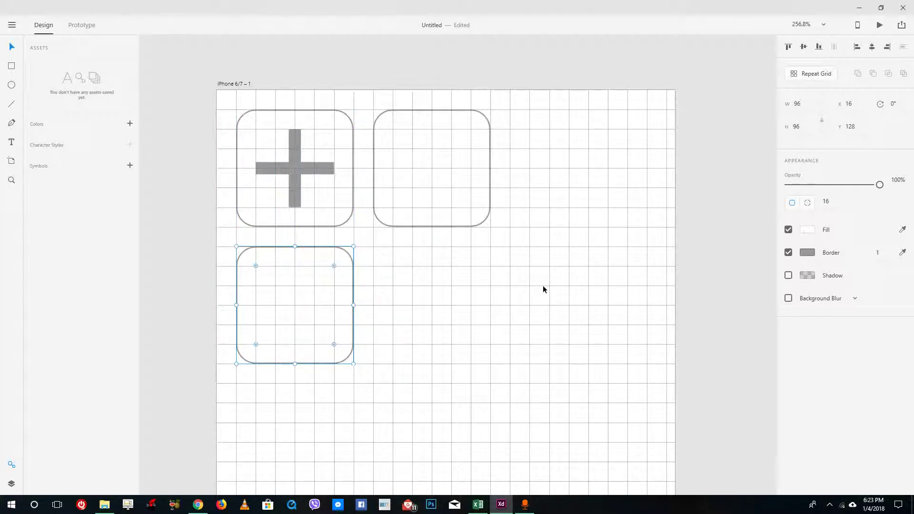
# Step: Place another copy of the empty rounded square as the third tile in the first row, keeping the middle tile in its original place
pyautogui.click(543, 288)
pyautogui.click(488, 207)
pyautogui.click(298, 287)
pyautogui.moveTo(298, 287); pyautogui.dragTo(559, 151)
pyautogui.moveTo(441, 141); pyautogui.dragTo(455, 218)
pyautogui.hotkey('ctrl', 'z')
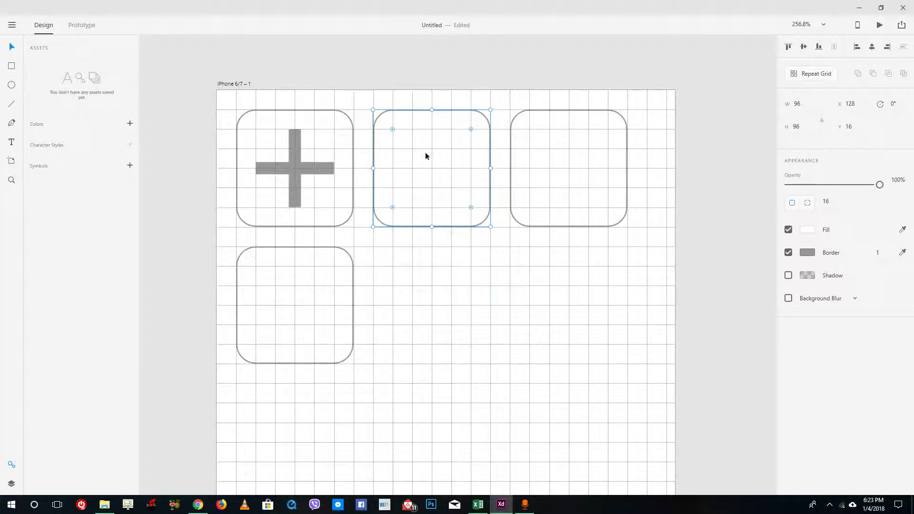
pyautogui.click(457, 291)
# Step: Draw a 64 by 64 square centred inside the second rounded tile, at X 144, Y 32
pyautogui.click(12, 66)
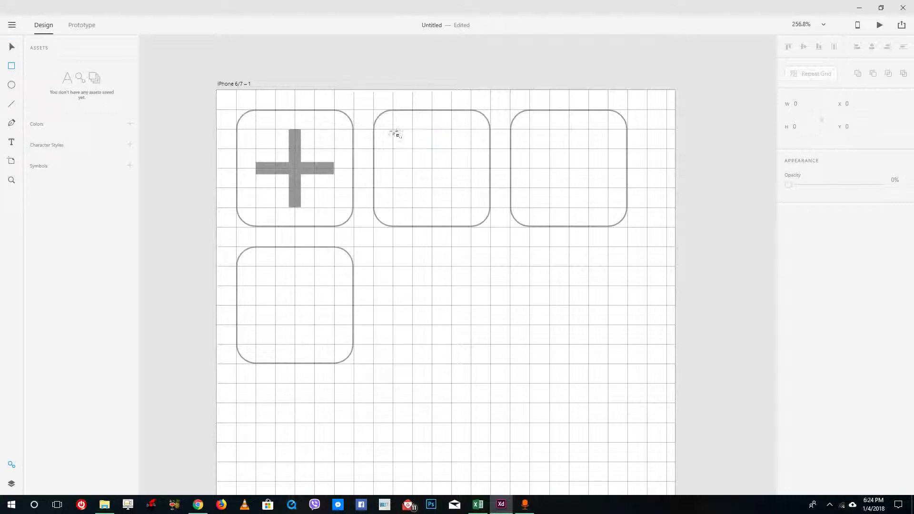
pyautogui.moveTo(393, 133)
pyautogui.mouseDown()
pyautogui.moveTo(484, 198)
pyautogui.moveTo(476, 207)
pyautogui.moveTo(434, 200)
pyautogui.moveTo(433, 208)
pyautogui.mouseUp()
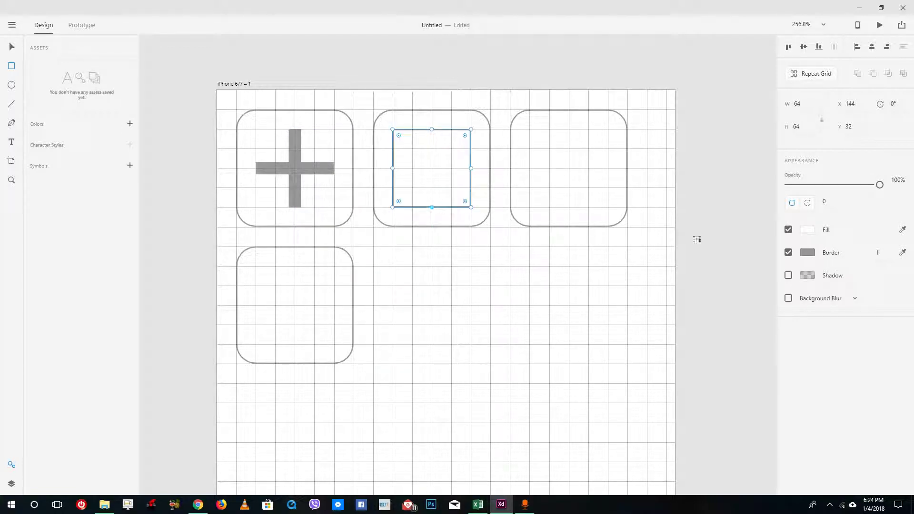
pyautogui.click(599, 314)
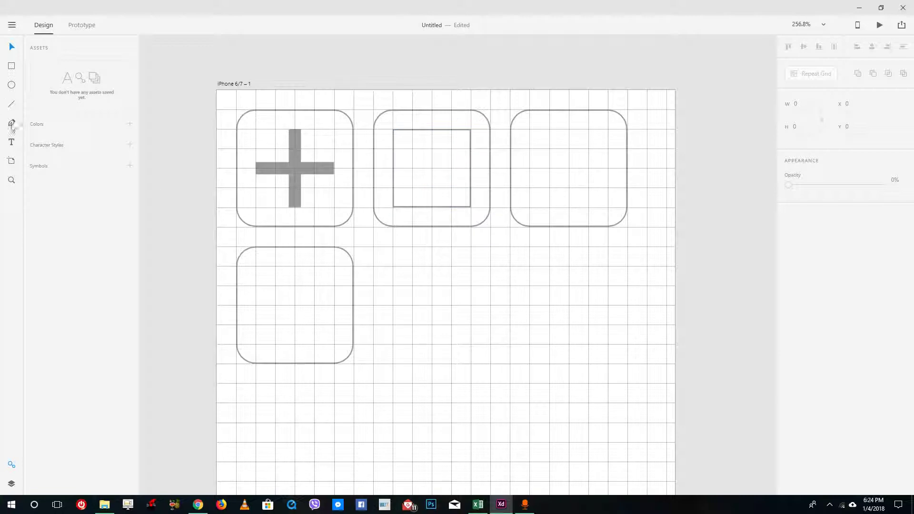
pyautogui.click(11, 161)
pyautogui.click(546, 345)
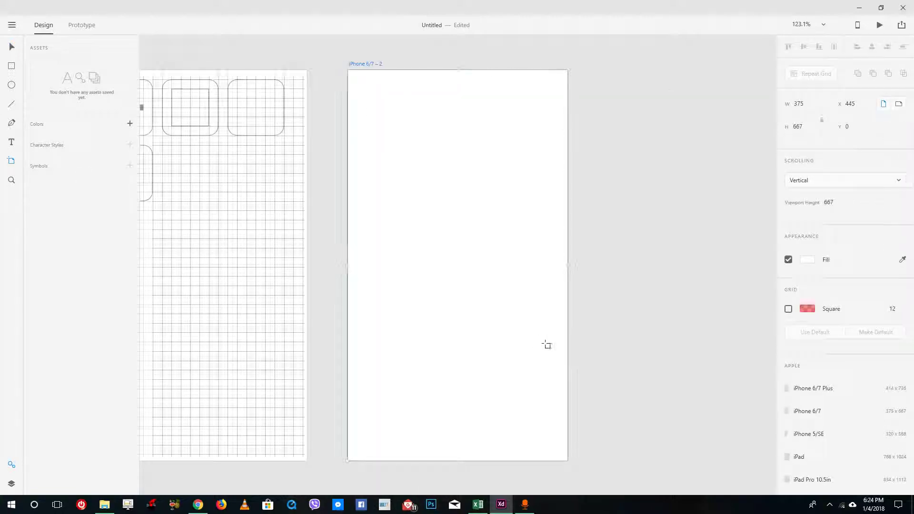
pyautogui.hotkey('ctrl', 'z')
# Step: Set the square grid size of the iPhone 6/7 artboard to 8
pyautogui.click(213, 253)
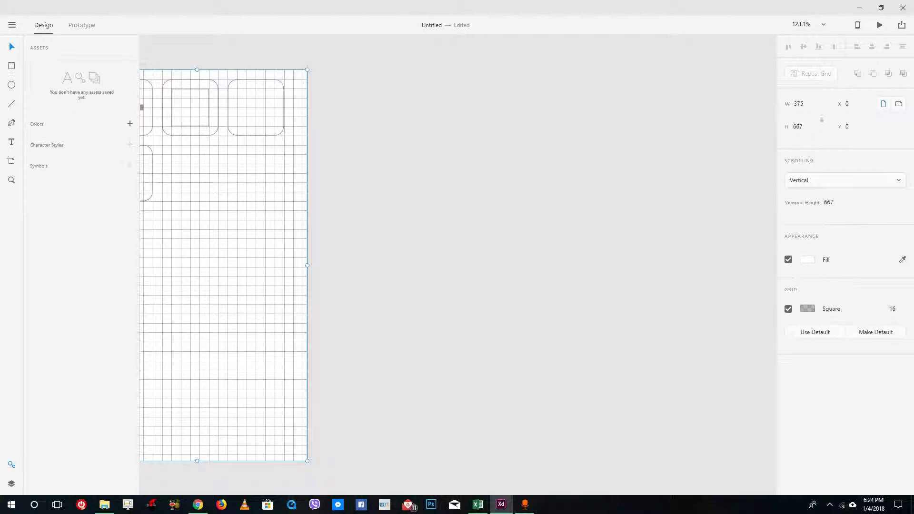
pyautogui.click(896, 308)
pyautogui.press('BackSpace')
pyautogui.press('Return')
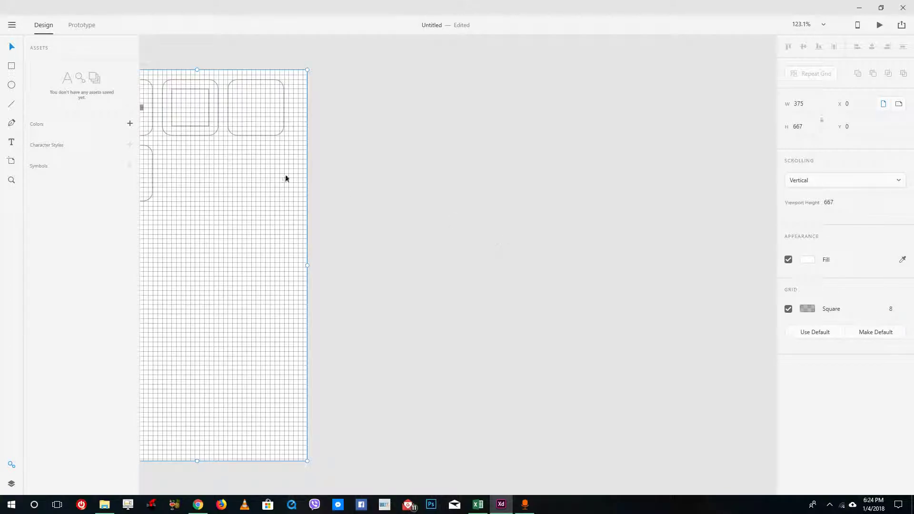
# Step: Shrink the inner square in the second tile by one grid cell at top and bottom, making it 64 by 48
pyautogui.scroll(5, 212, 139)
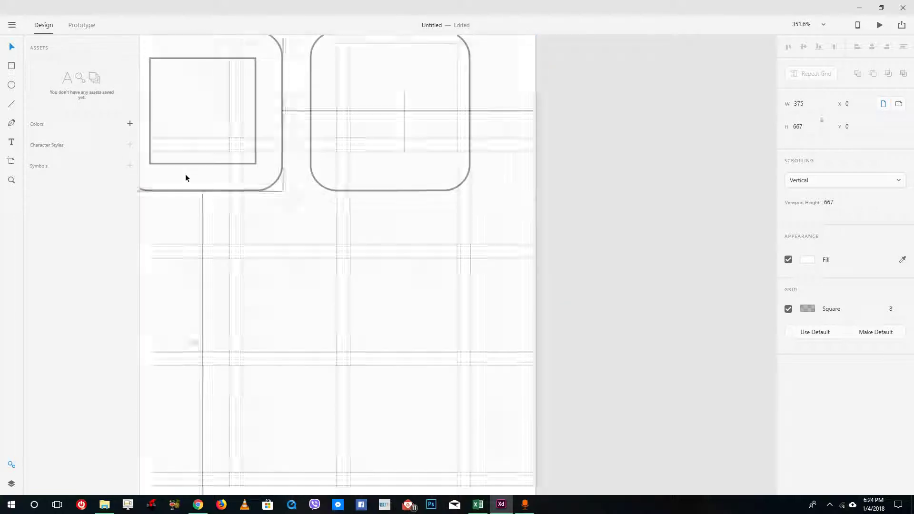
pyautogui.scroll(-3, 443, 398)
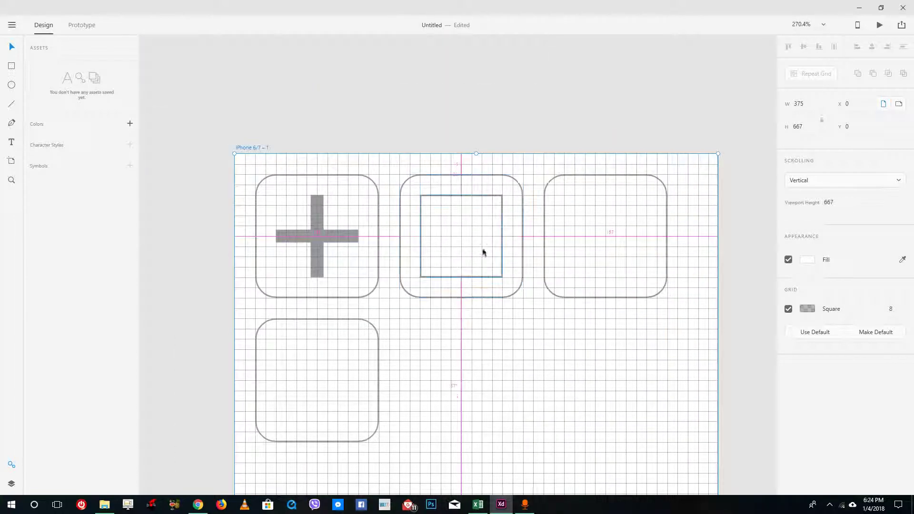
pyautogui.scroll(2, 467, 251)
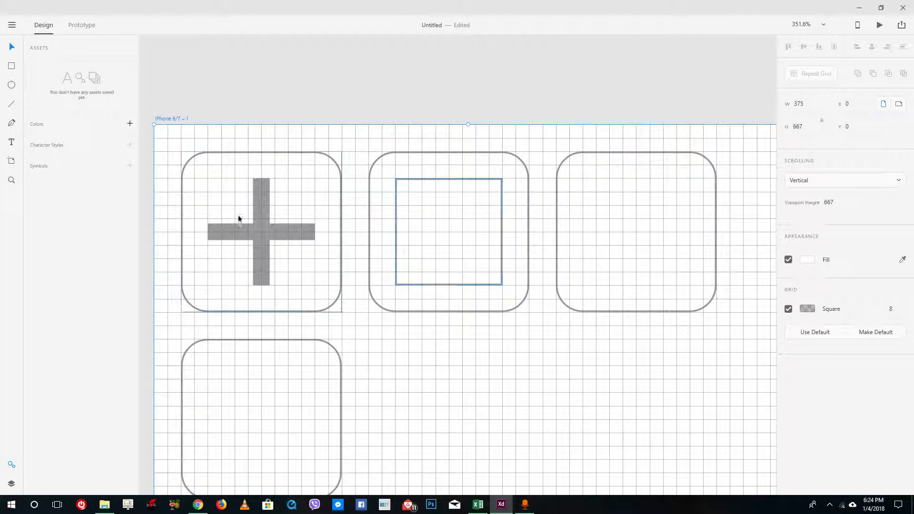
pyautogui.click(457, 286)
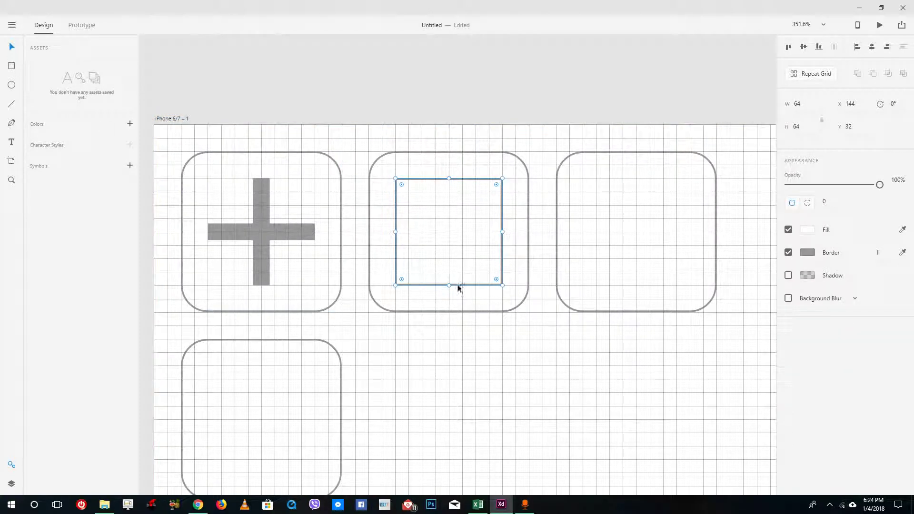
pyautogui.moveTo(449, 285); pyautogui.dragTo(450, 271)
pyautogui.moveTo(449, 180); pyautogui.dragTo(449, 191)
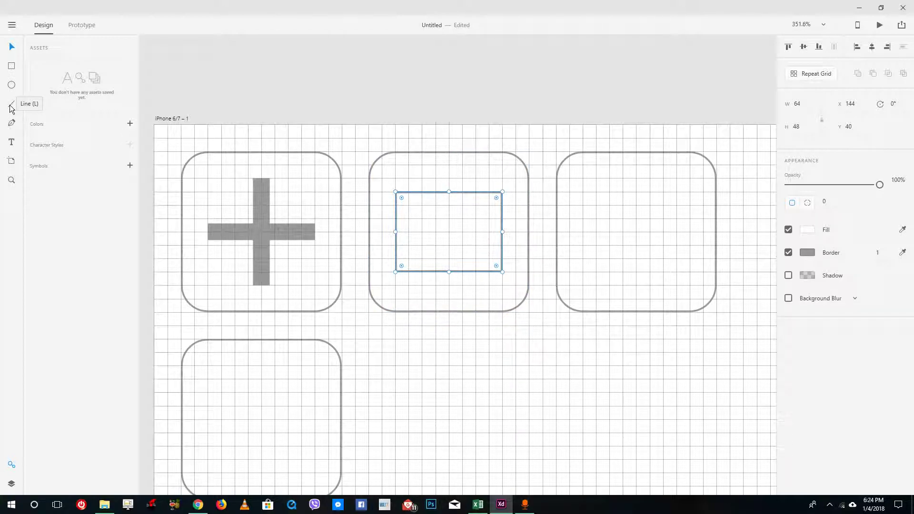
# Step: Draw the envelope flap with the Pen tool, from the rectangle's top-left corner through its centre to its top-right corner
pyautogui.click(12, 124)
pyautogui.click(395, 192)
pyautogui.click(449, 232)
pyautogui.click(501, 192)
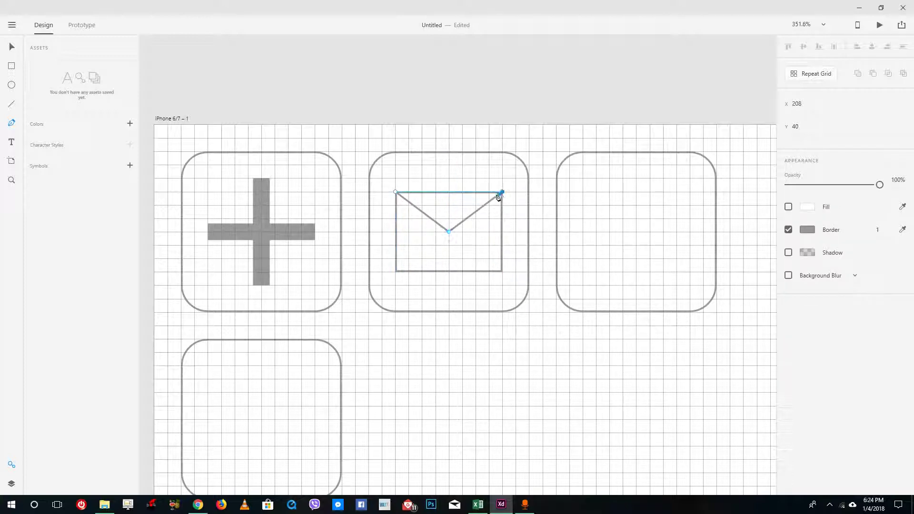
pyautogui.click(11, 46)
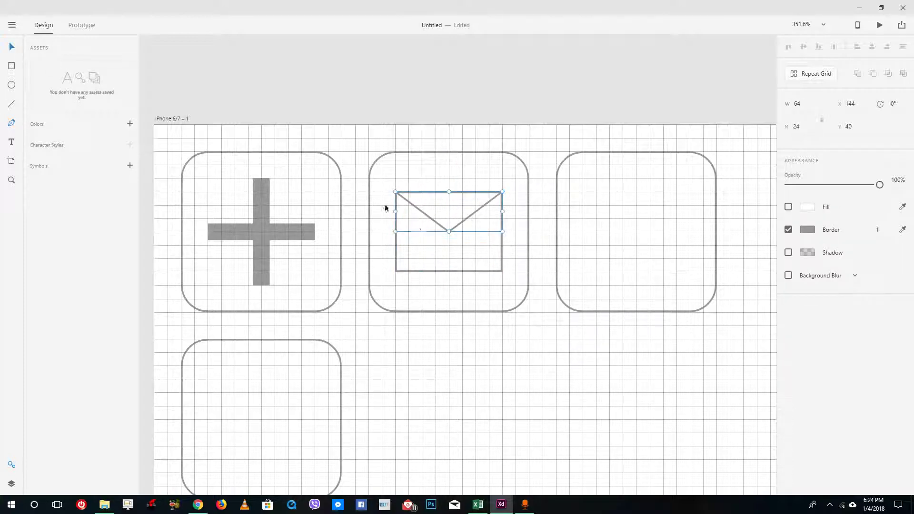
# Step: Select the envelope's rectangle and flap together, try a border width of 5, and settle on 2
pyautogui.click(518, 267)
pyautogui.click(457, 226)
pyautogui.keyDown('shift'); pyautogui.click(456, 226); pyautogui.keyUp('shift')
pyautogui.click(881, 230)
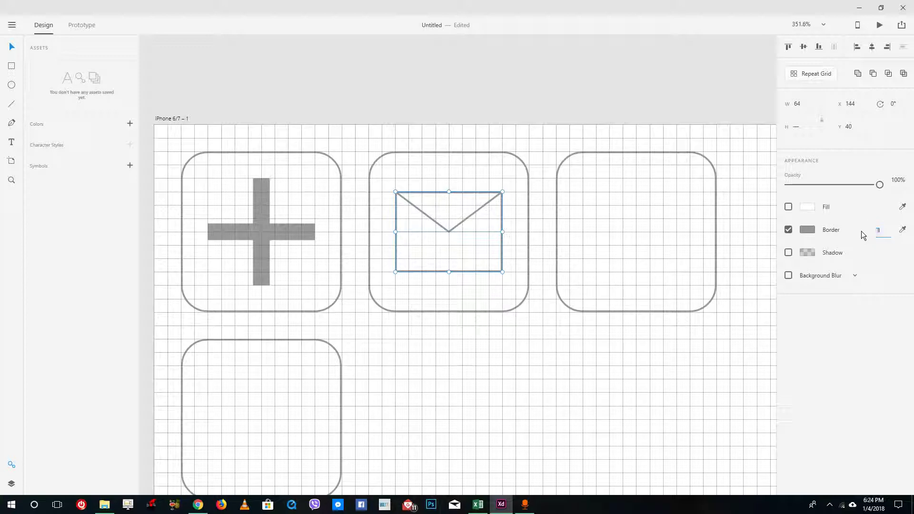
pyautogui.write('5')
pyautogui.press('Return')
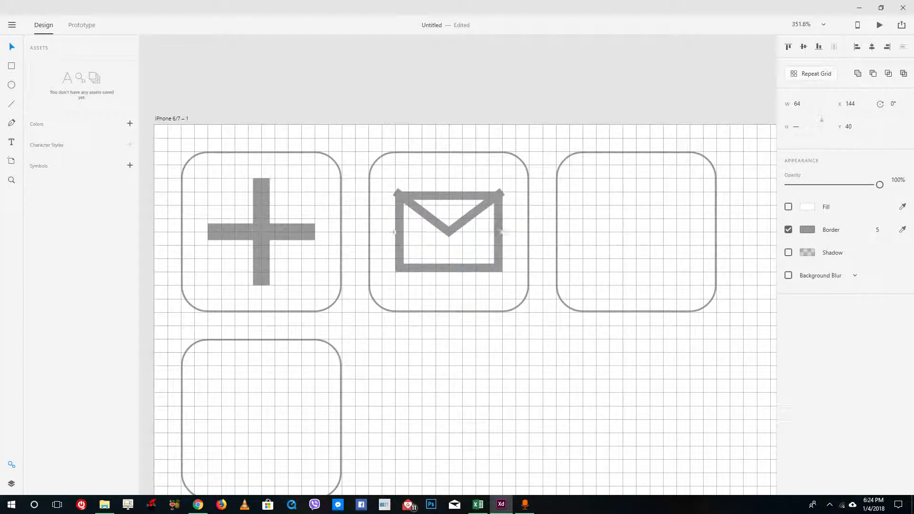
pyautogui.click(880, 231)
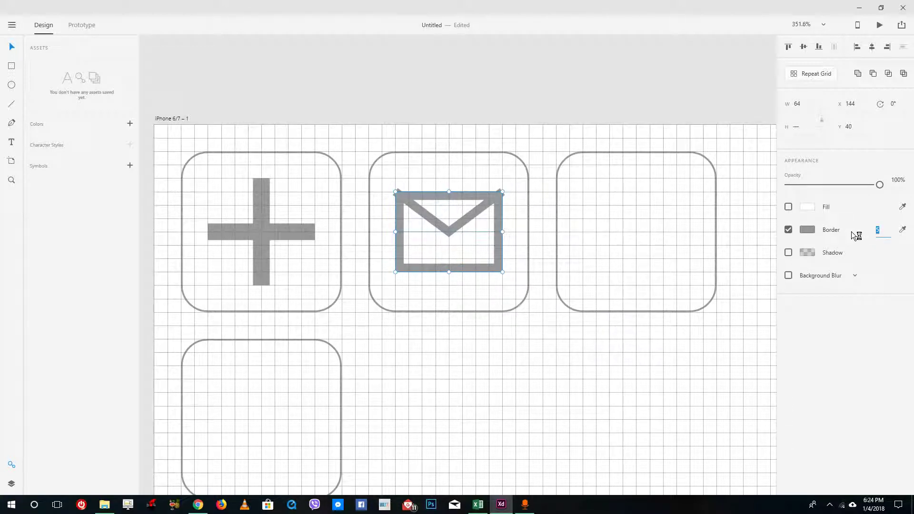
pyautogui.write('2')
pyautogui.press('Return')
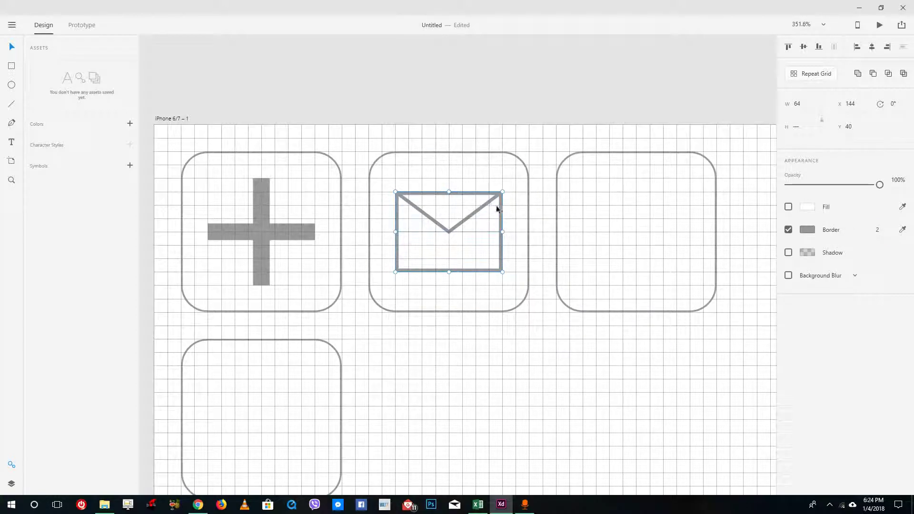
# Step: Nudge the whole envelope up to Y 39 and move its flap back down to Y 40
pyautogui.press('Up')
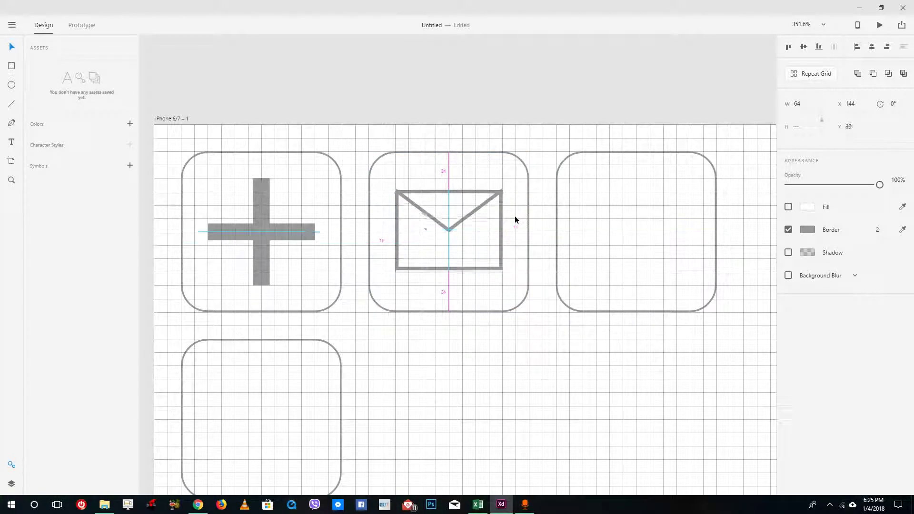
pyautogui.click(531, 206)
pyautogui.click(453, 229)
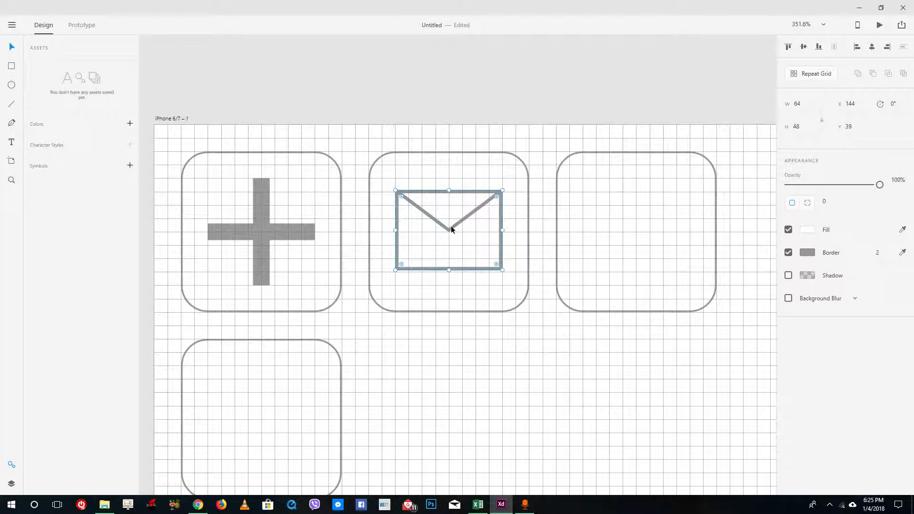
pyautogui.click(481, 210)
pyautogui.moveTo(478, 210); pyautogui.dragTo(479, 211)
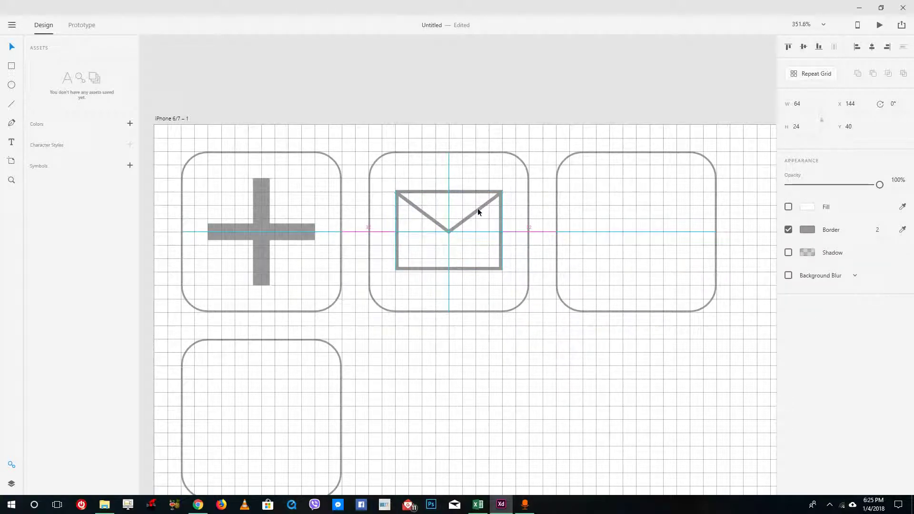
pyautogui.click(554, 144)
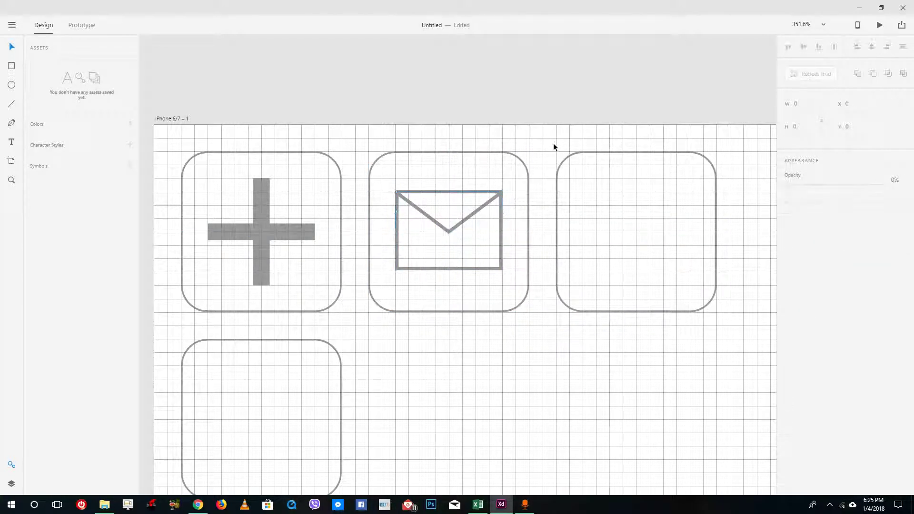
# Step: Narrow the envelope flap slightly from both sides so its ends sit inside the rectangle's corners, with its left end at X 147.3
pyautogui.click(499, 200)
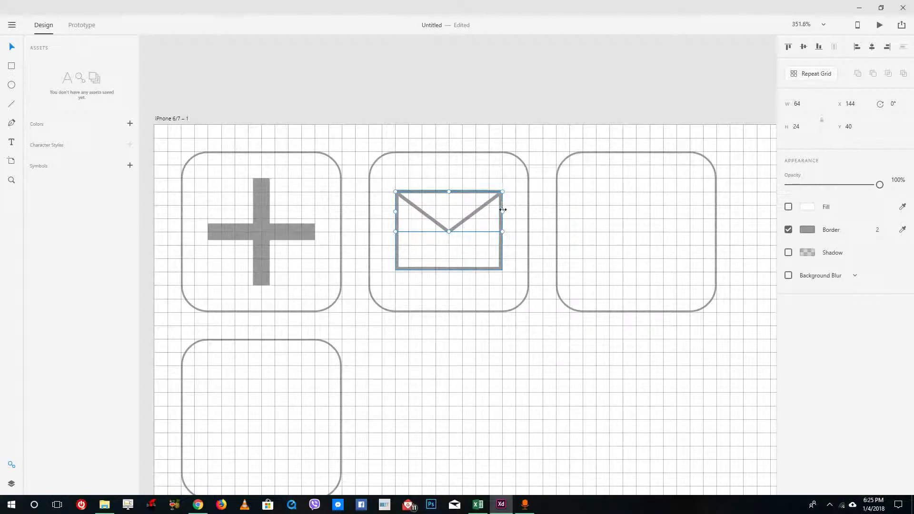
pyautogui.moveTo(501, 210); pyautogui.dragTo(496, 210)
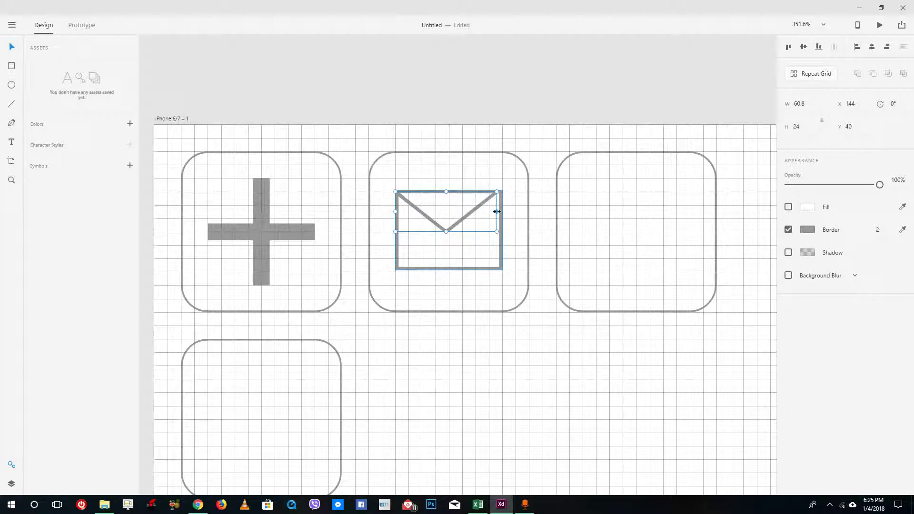
pyautogui.moveTo(396, 212); pyautogui.dragTo(401, 211)
pyautogui.click(537, 176)
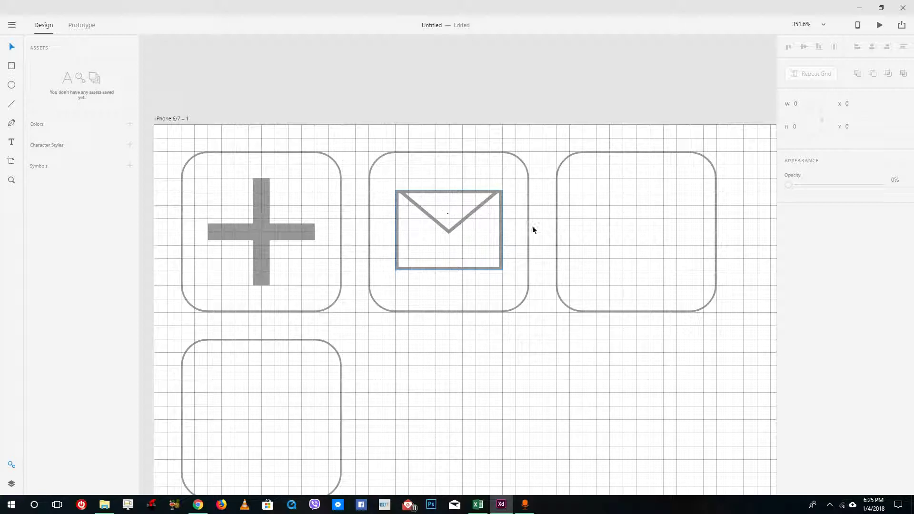
# Step: Set the border width of the envelope's rectangle to 5
pyautogui.click(478, 211)
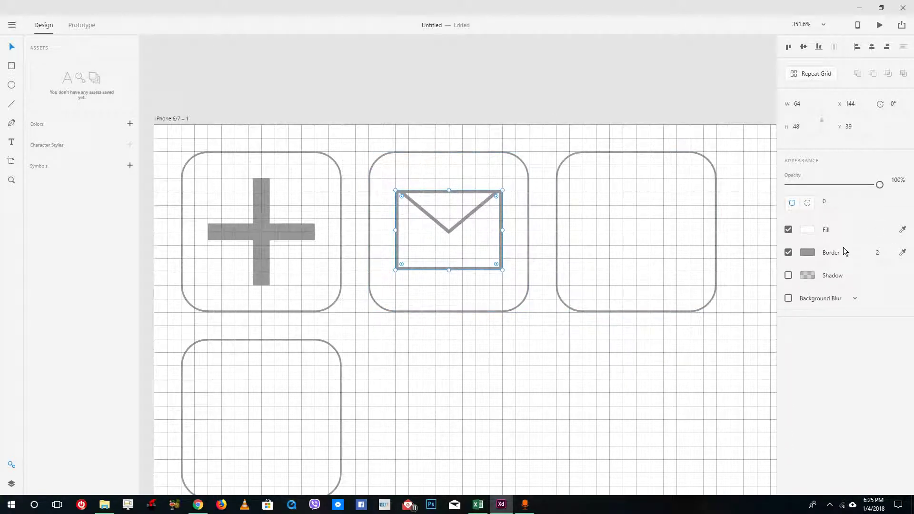
pyautogui.click(887, 253)
pyautogui.write('5')
pyautogui.press('Return')
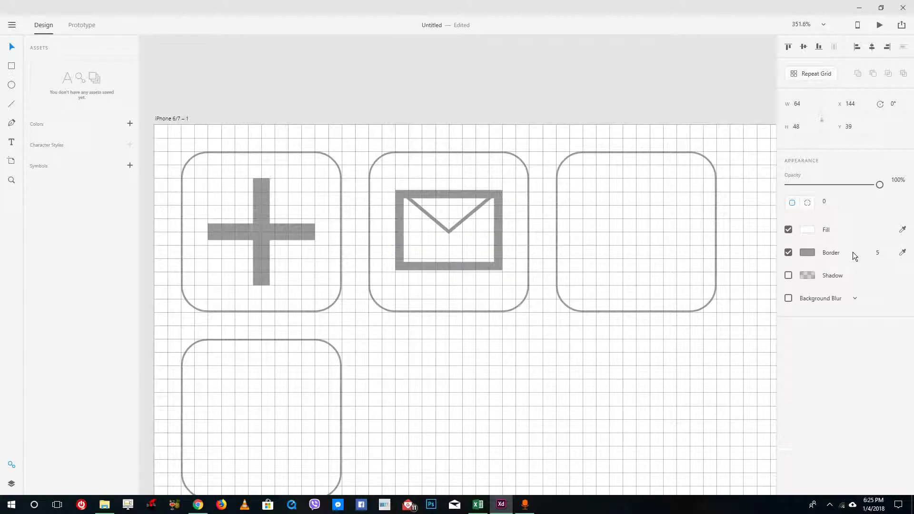
pyautogui.click(596, 142)
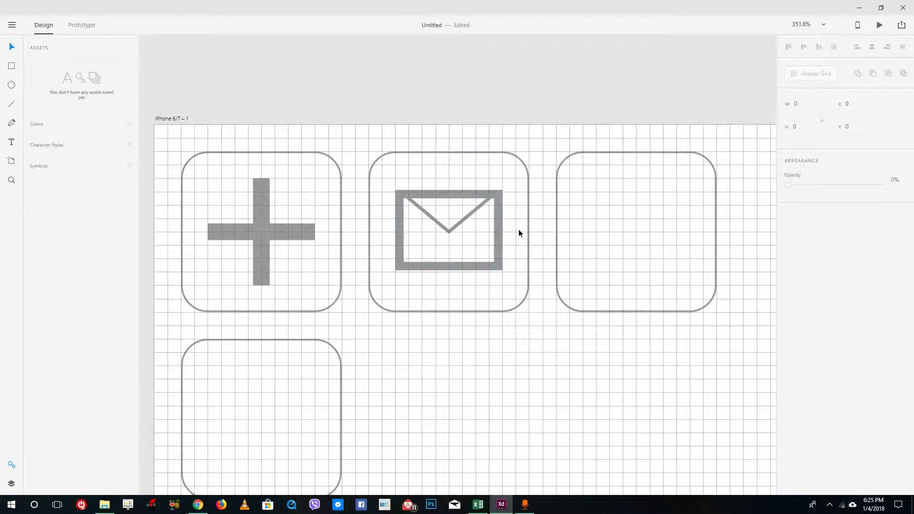
# Step: Set the border width of the envelope's flap to 3
pyautogui.doubleClick(465, 220)
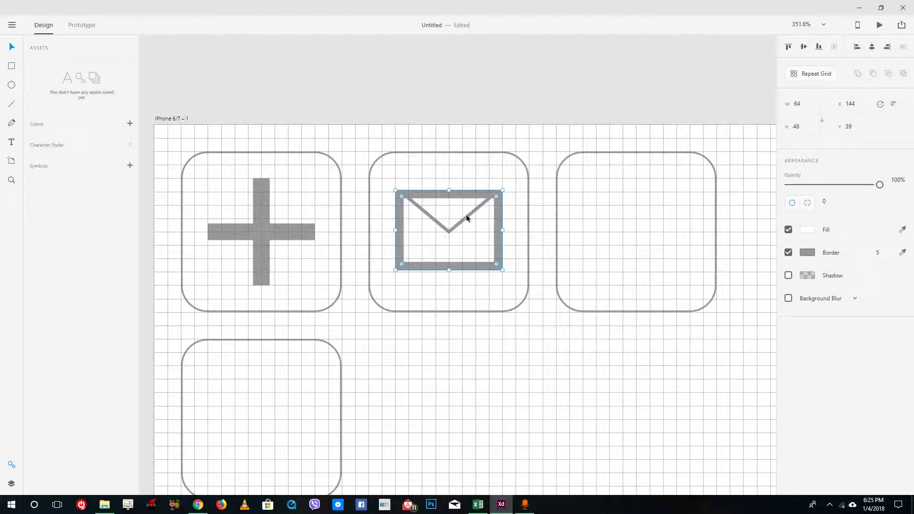
pyautogui.click(466, 217)
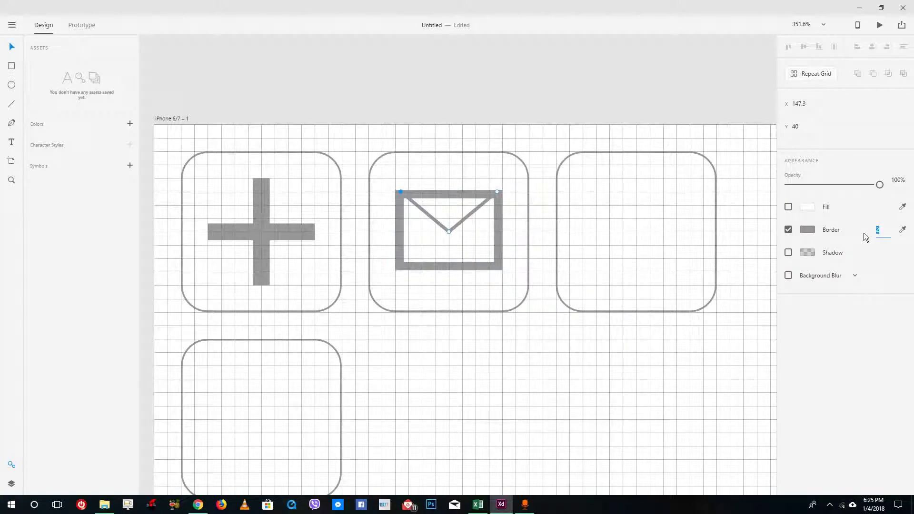
pyautogui.write('3')
pyautogui.press('Return')
pyautogui.click(565, 118)
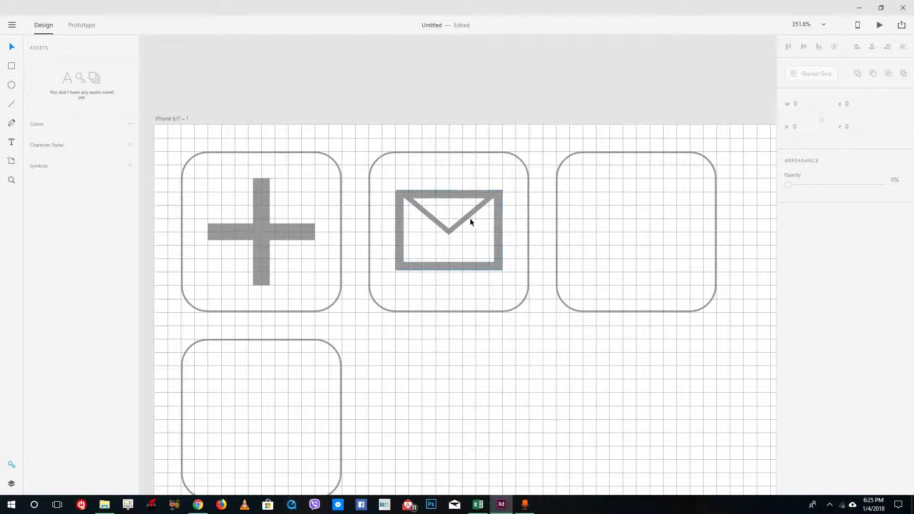
# Step: Draw a 32 by 32 circle at X 256, Y 32 in the third tile, with a diagonal handle line running down from its lower-right edge
pyautogui.click(633, 197)
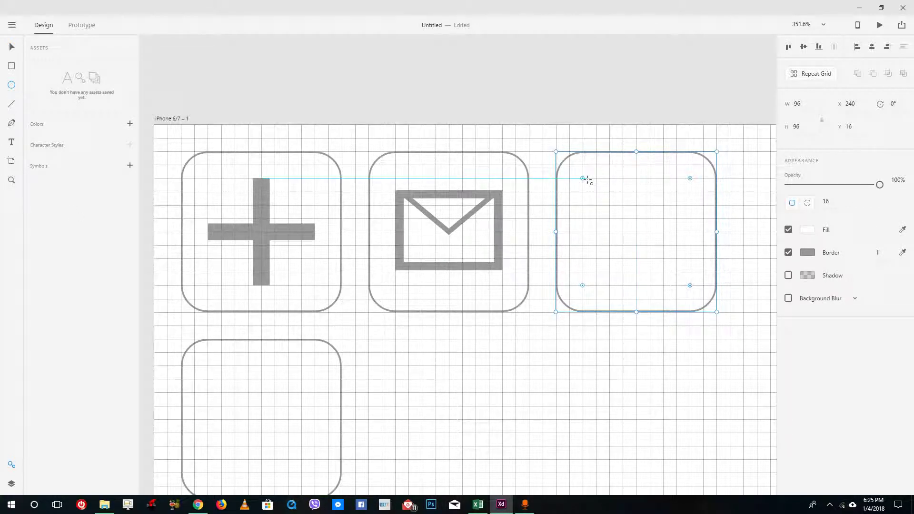
pyautogui.moveTo(582, 179); pyautogui.dragTo(583, 178)
pyautogui.moveTo(610, 200)
pyautogui.mouseDown()
pyautogui.moveTo(652, 247)
pyautogui.moveTo(576, 179)
pyautogui.mouseUp()
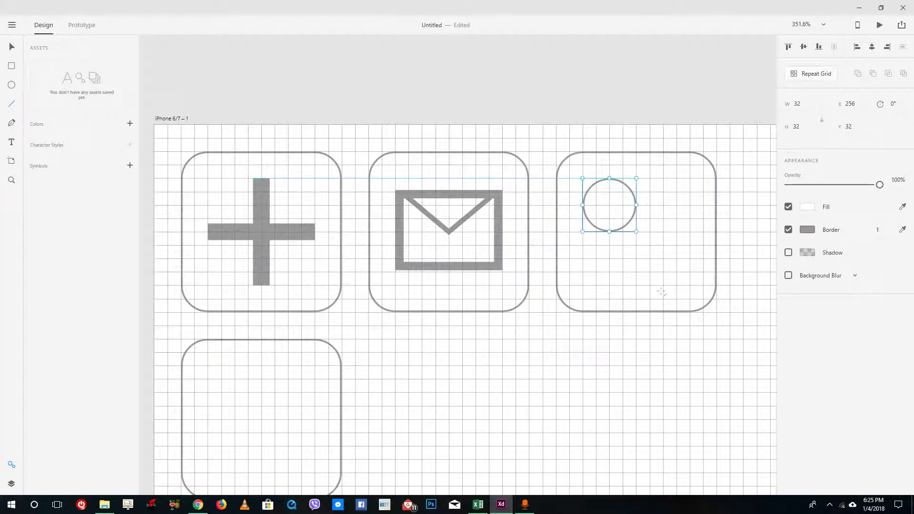
pyautogui.moveTo(690, 285); pyautogui.dragTo(627, 224)
pyautogui.click(12, 48)
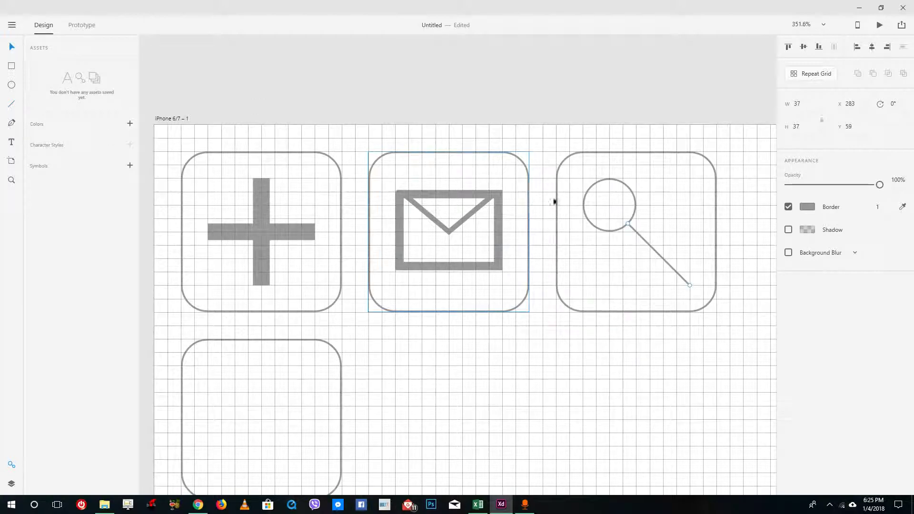
# Step: Enlarge the magnifier's circle to 48 by 48 and shorten the handle so it starts at the circle's edge
pyautogui.click(620, 200)
pyautogui.moveTo(636, 231); pyautogui.dragTo(667, 262)
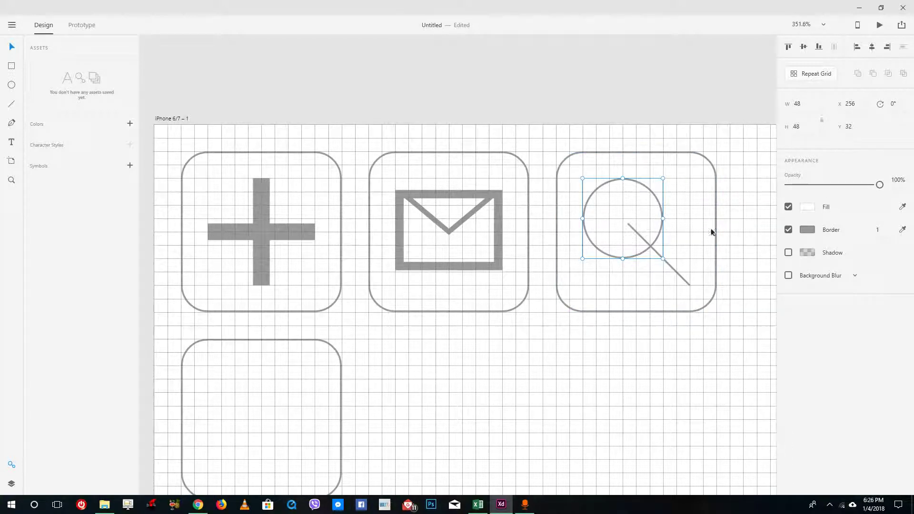
pyautogui.click(681, 276)
pyautogui.moveTo(631, 227); pyautogui.dragTo(650, 244)
# Step: Select the magnifier's circle and handle together, try a border width of 12, and settle on 6
pyautogui.click(658, 234)
pyautogui.keyDown('shift'); pyautogui.click(677, 274); pyautogui.keyUp('shift')
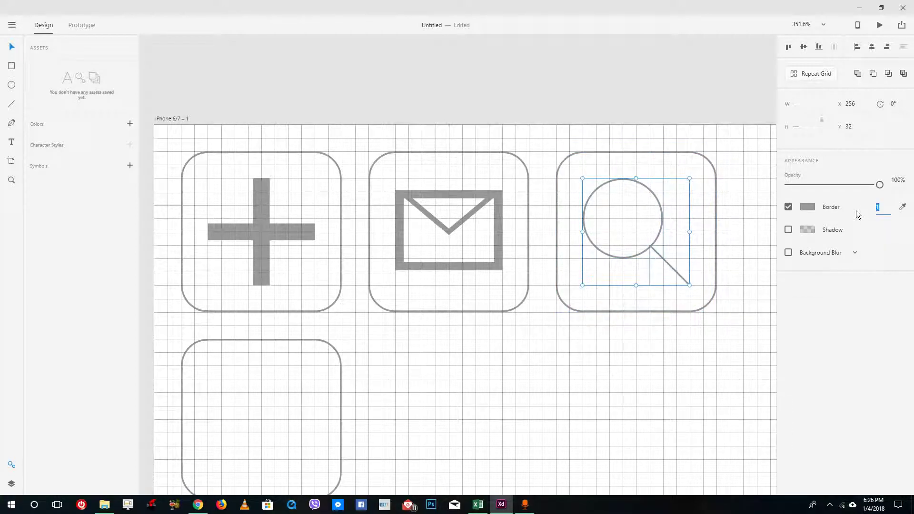
pyautogui.write('12')
pyautogui.press('Return')
pyautogui.click(883, 210)
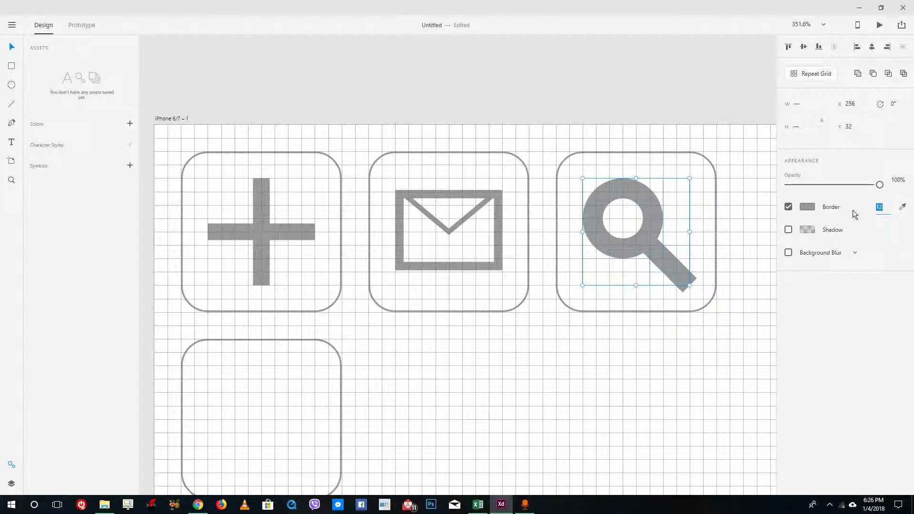
pyautogui.write('6')
pyautogui.press('Return')
pyautogui.click(734, 333)
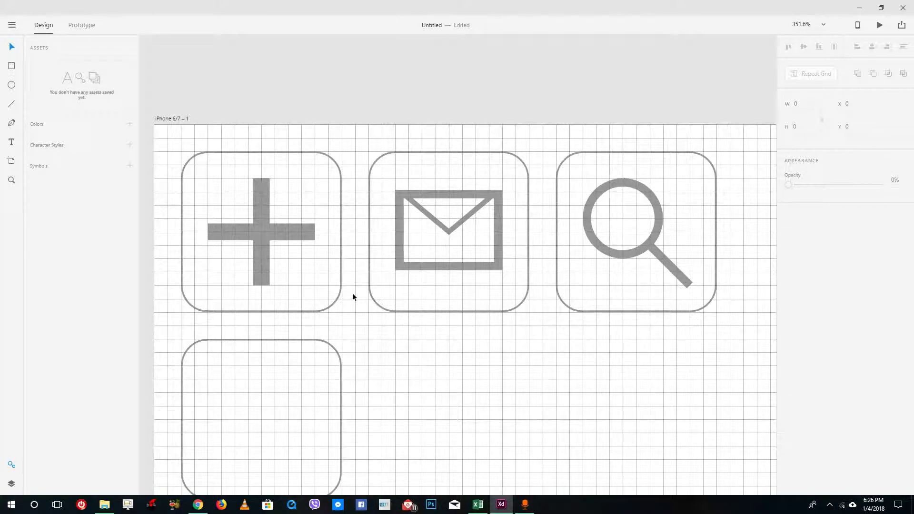
# Step: Draw a 40 by 40 circle in the upper part of the fourth tile and centre it horizontally at X 44, Y 144
pyautogui.scroll(-2, 353, 293)
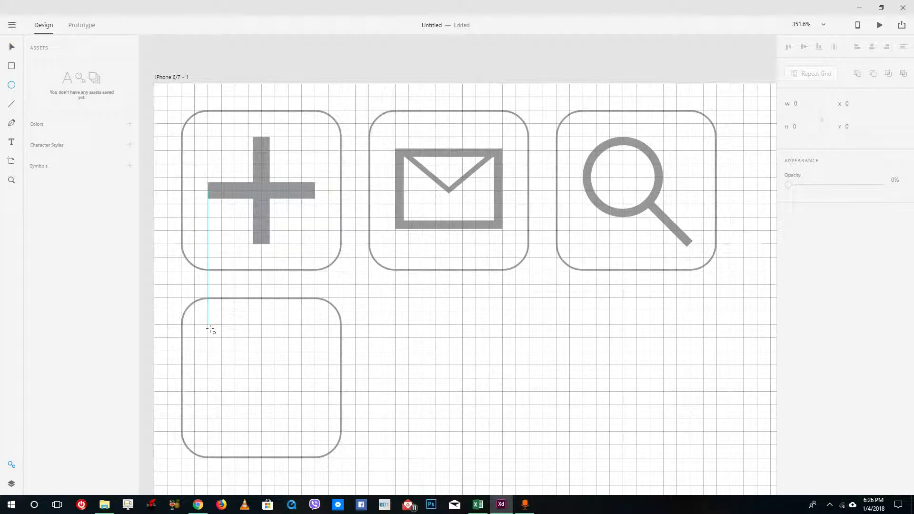
pyautogui.moveTo(209, 324)
pyautogui.mouseDown()
pyautogui.moveTo(287, 392)
pyautogui.moveTo(276, 391)
pyautogui.mouseUp()
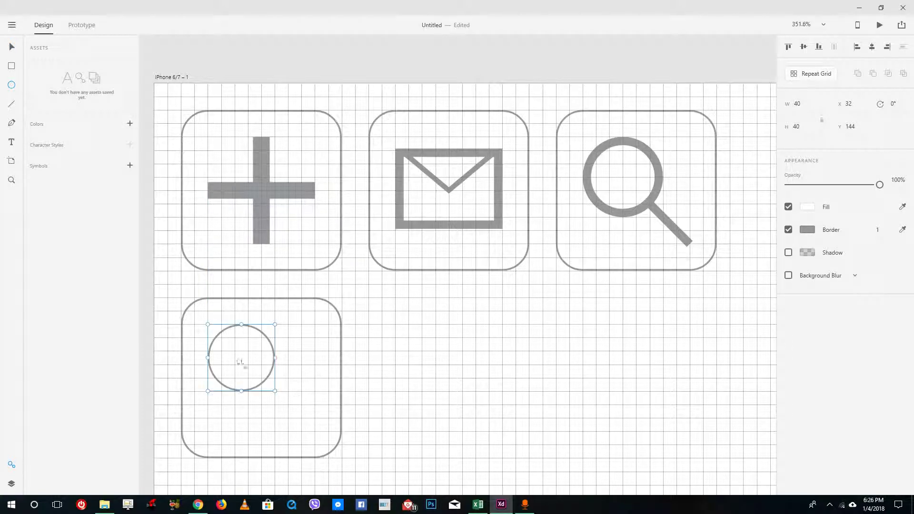
pyautogui.press('v')
pyautogui.moveTo(267, 358); pyautogui.dragTo(269, 389)
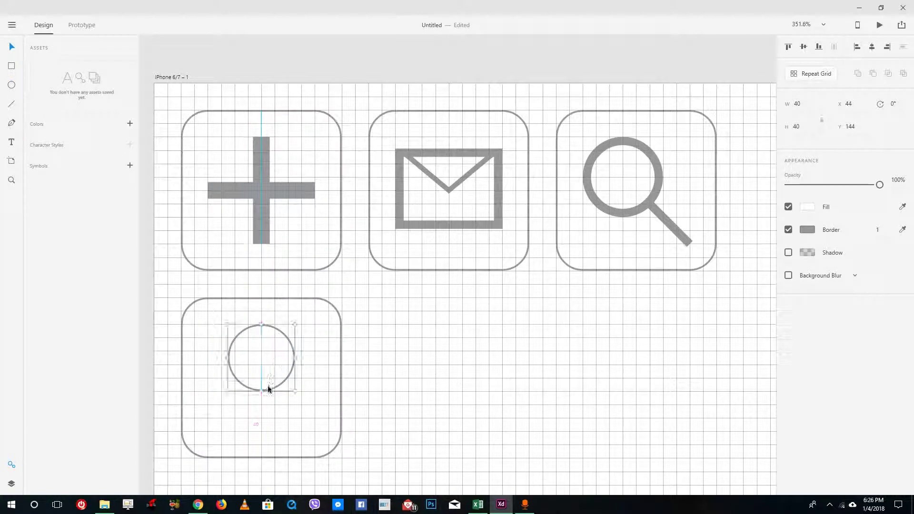
pyautogui.click(11, 122)
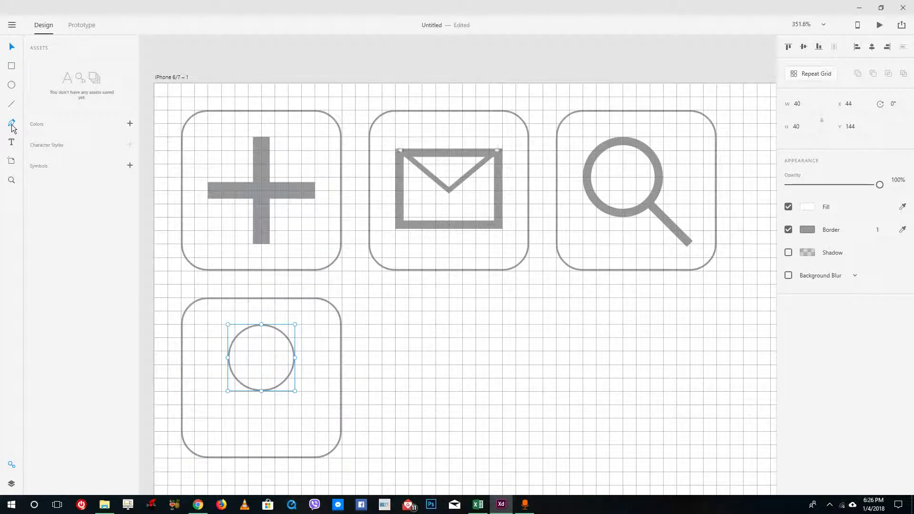
pyautogui.click(270, 411)
pyautogui.press('Escape')
# Step: Reshape the circle into a map pin by pulling its bottom anchor down to about Y 216 and collapsing its handles into a sharp point
pyautogui.click(276, 384)
pyautogui.doubleClick(276, 386)
pyautogui.moveTo(262, 392); pyautogui.dragTo(259, 445)
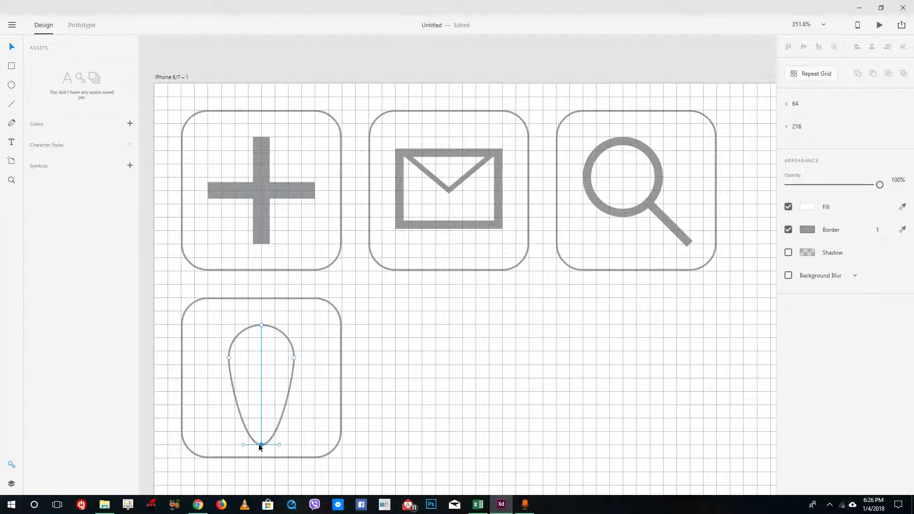
pyautogui.moveTo(280, 444); pyautogui.dragTo(261, 445)
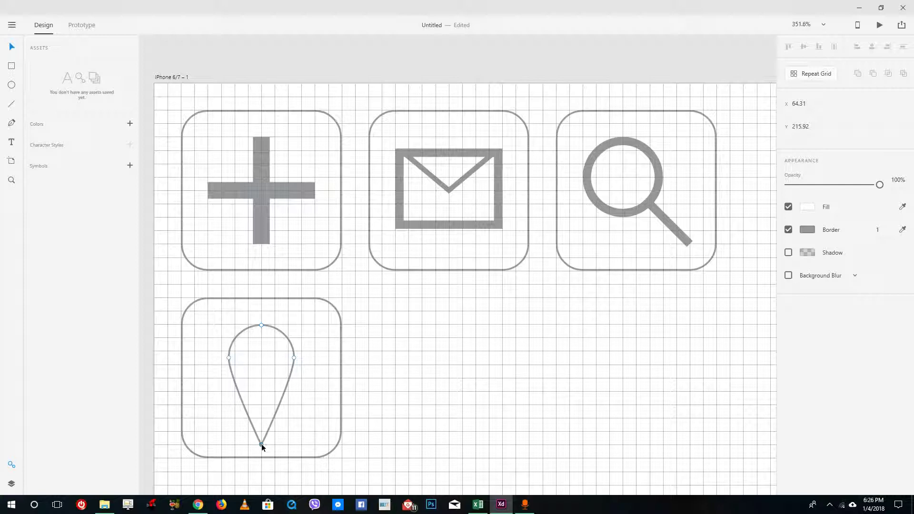
# Step: Draw a 16 by 16 circle in the map pin's head and position it at X 56, Y 153
pyautogui.click(11, 86)
pyautogui.moveTo(262, 352); pyautogui.dragTo(288, 378)
pyautogui.press('Left')
pyautogui.press('Left')
pyautogui.press('Left')
pyautogui.press('Left')
pyautogui.press('Left')
pyautogui.press('Left')
pyautogui.press('Left')
pyautogui.press('Up')
pyautogui.press('Up')
pyautogui.press('Up')
pyautogui.press('Up')
pyautogui.press('Up')
pyautogui.press('Up')
pyautogui.press('Up')
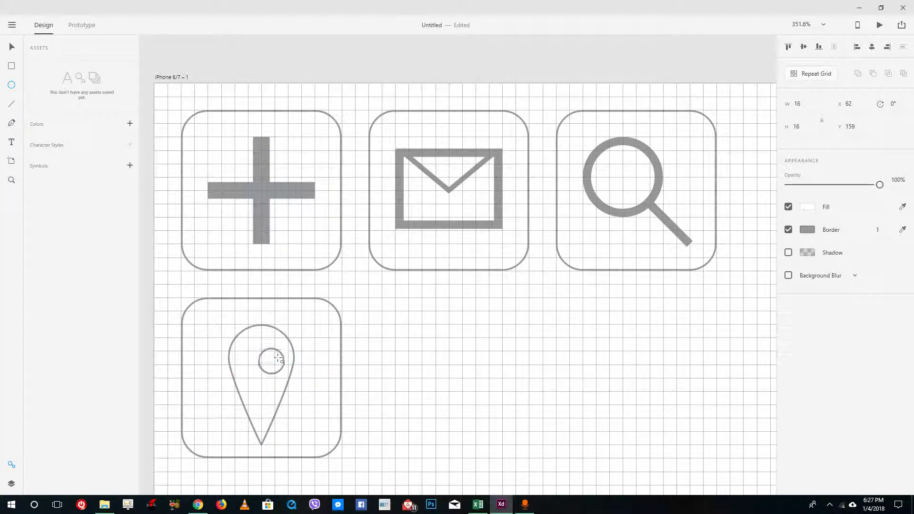
pyautogui.press('Left')
pyautogui.press('Left')
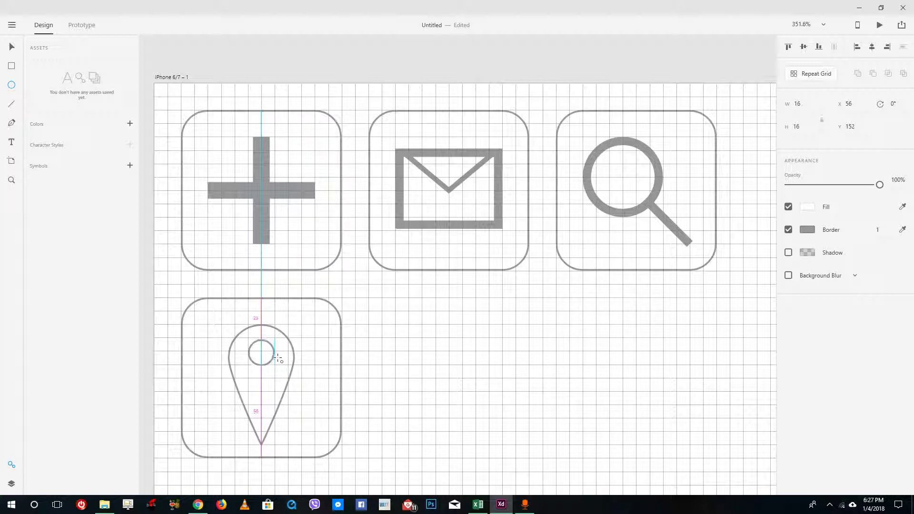
pyautogui.press('v')
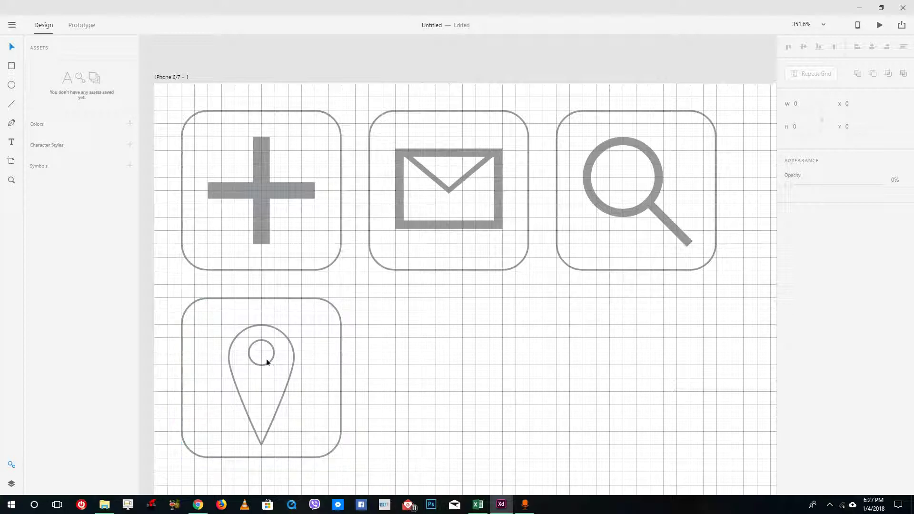
pyautogui.click(298, 353)
pyautogui.moveTo(261, 354)
pyautogui.mouseDown()
pyautogui.moveTo(246, 366)
pyautogui.moveTo(261, 354)
pyautogui.mouseUp()
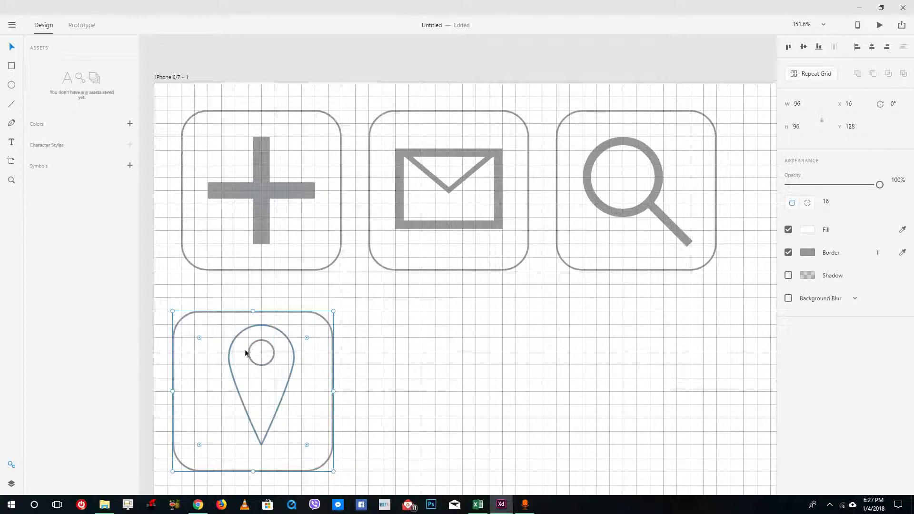
pyautogui.click(261, 353)
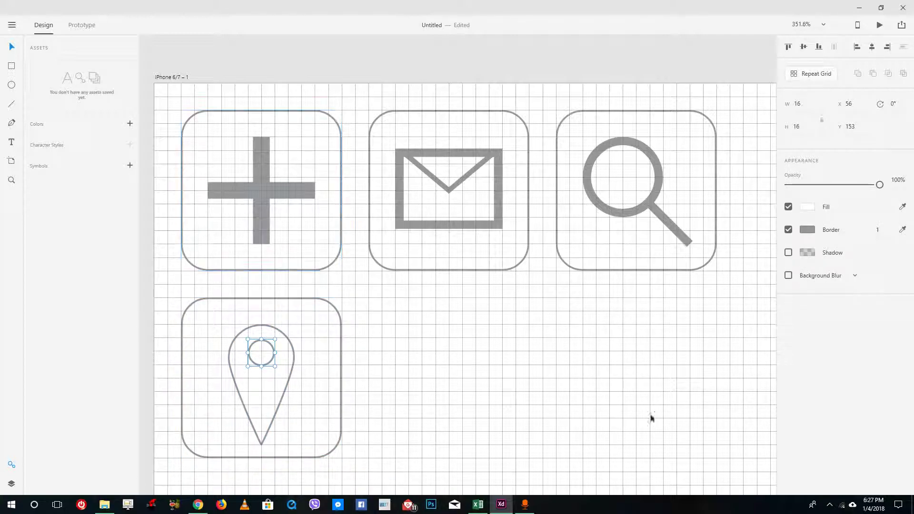
# Step: Select all tiles and icons on the artboard and change their border colour to a dark blue
pyautogui.moveTo(685, 411); pyautogui.dragTo(194, 141)
pyautogui.click(528, 303)
pyautogui.hotkey('ctrl', 'a')
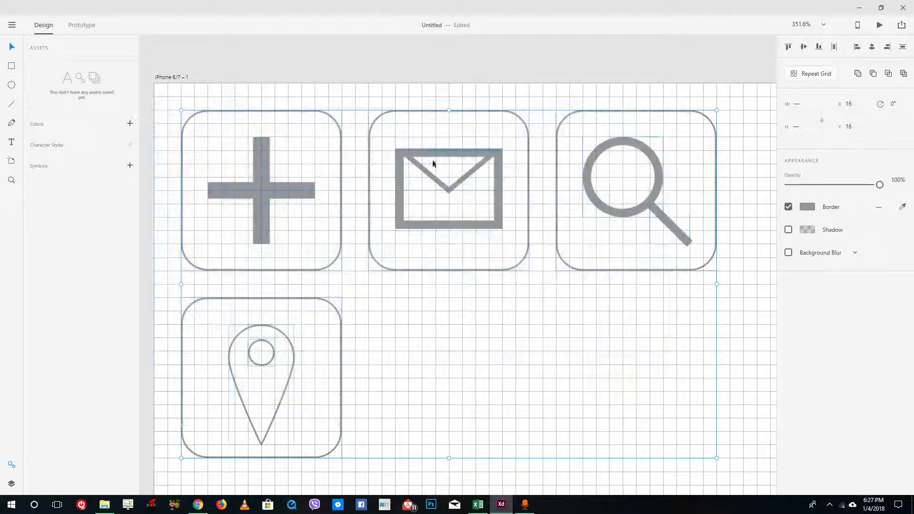
pyautogui.click(809, 207)
pyautogui.click(736, 136)
pyautogui.moveTo(730, 136); pyautogui.dragTo(731, 162)
pyautogui.click(703, 347)
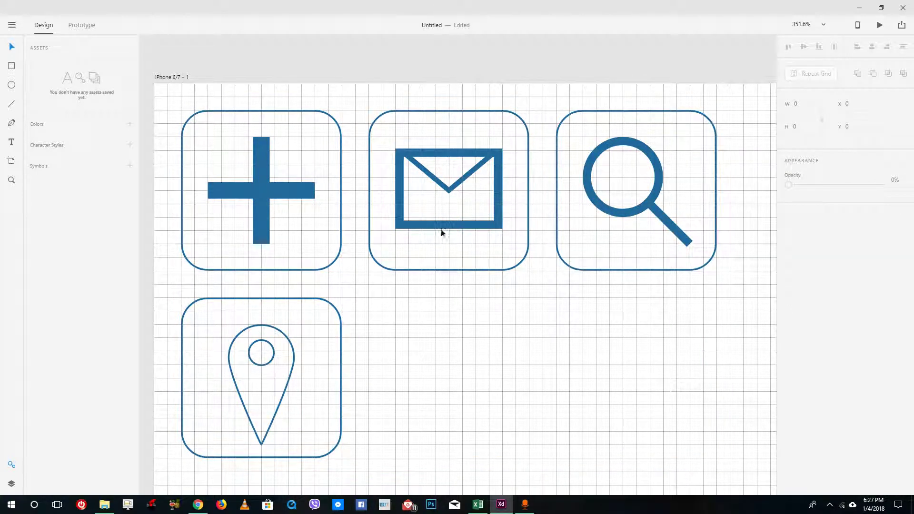
pyautogui.click(269, 112)
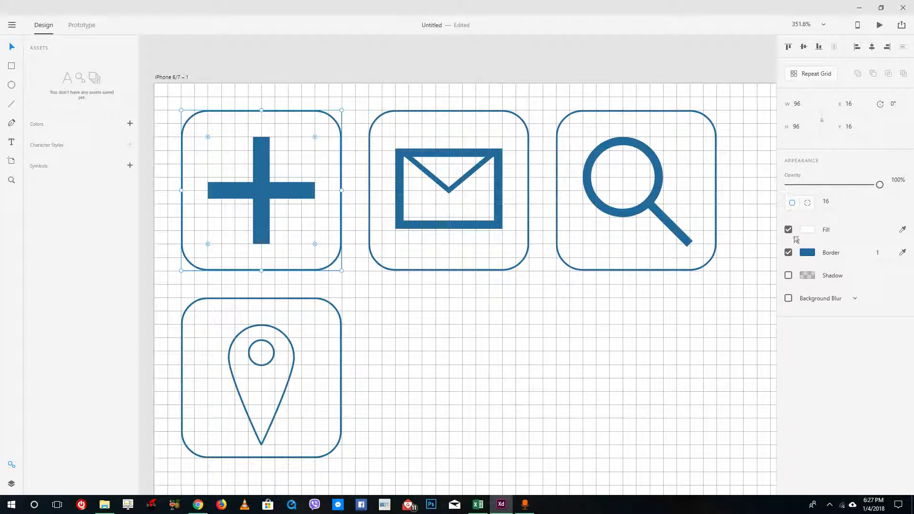
pyautogui.click(807, 230)
pyautogui.click(606, 331)
pyautogui.moveTo(680, 387); pyautogui.dragTo(170, 124)
pyautogui.click(564, 284)
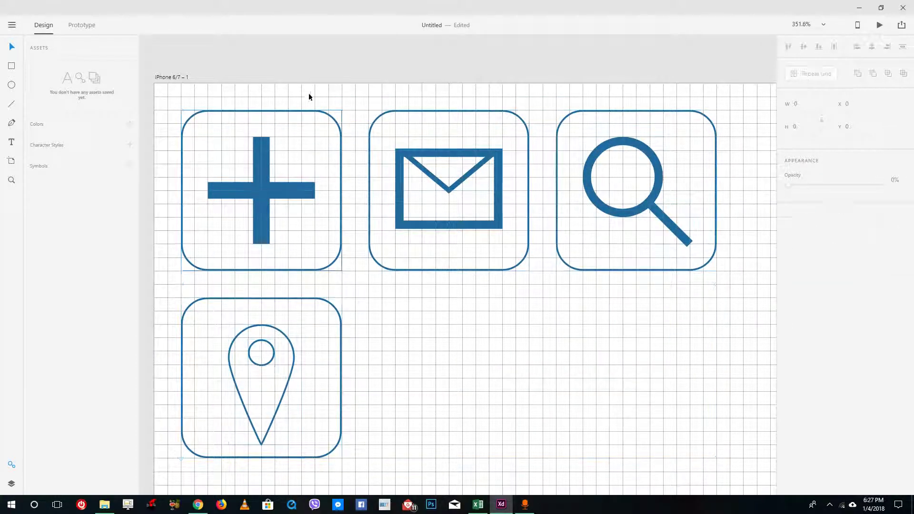
# Step: Fill the plus sign's rounded tile with coral red #F26B6B
pyautogui.click(332, 121)
pyautogui.click(811, 233)
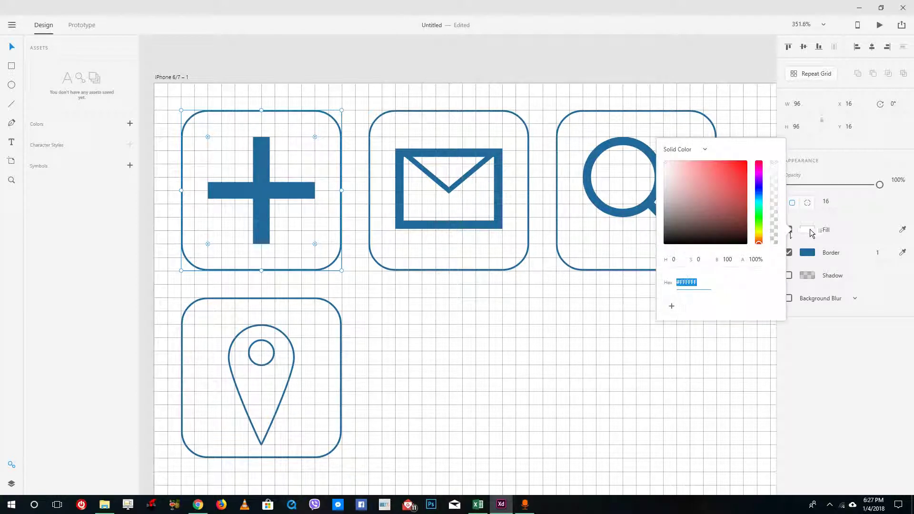
pyautogui.click(730, 170)
pyautogui.click(711, 165)
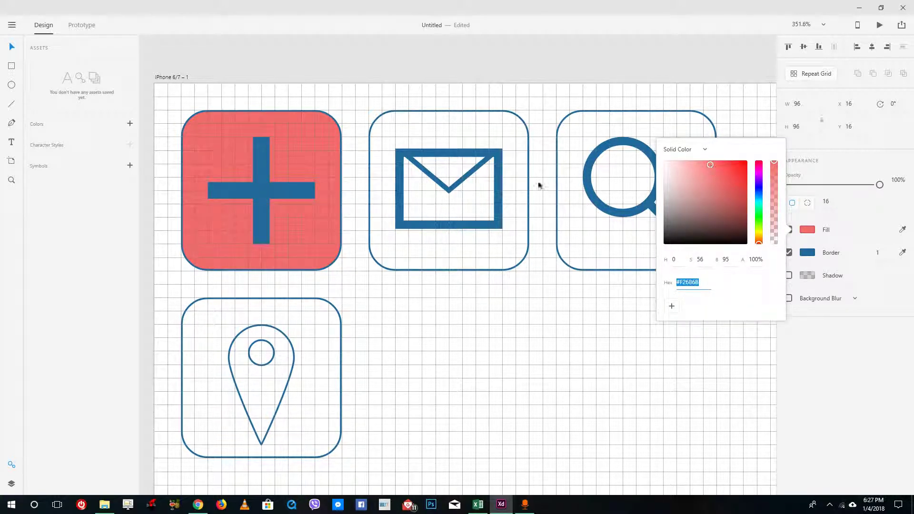
# Step: Change the border colour of both bars of the plus sign to white
pyautogui.doubleClick(262, 181)
pyautogui.keyDown('shift'); pyautogui.click(288, 199); pyautogui.keyUp('shift')
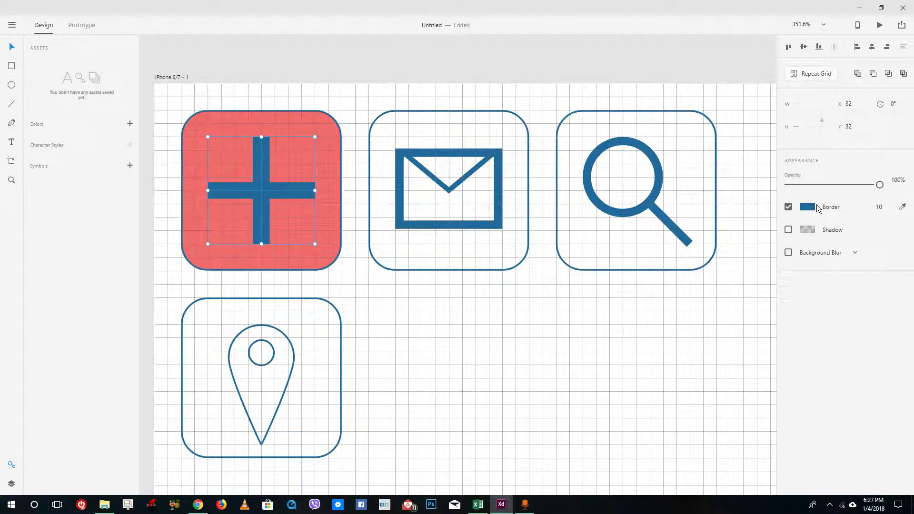
pyautogui.click(803, 210)
pyautogui.moveTo(681, 152); pyautogui.dragTo(651, 122)
pyautogui.click(495, 292)
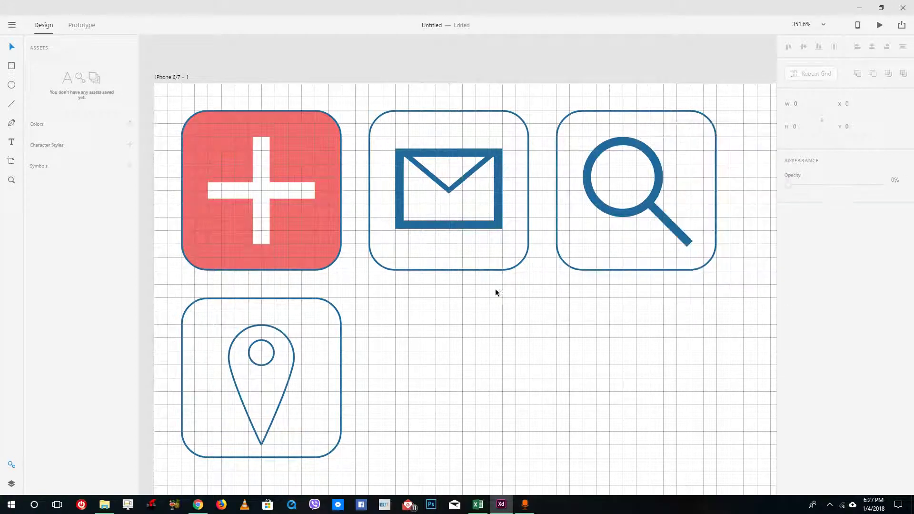
# Step: Turn off the border of the plus sign's tile
pyautogui.click(305, 233)
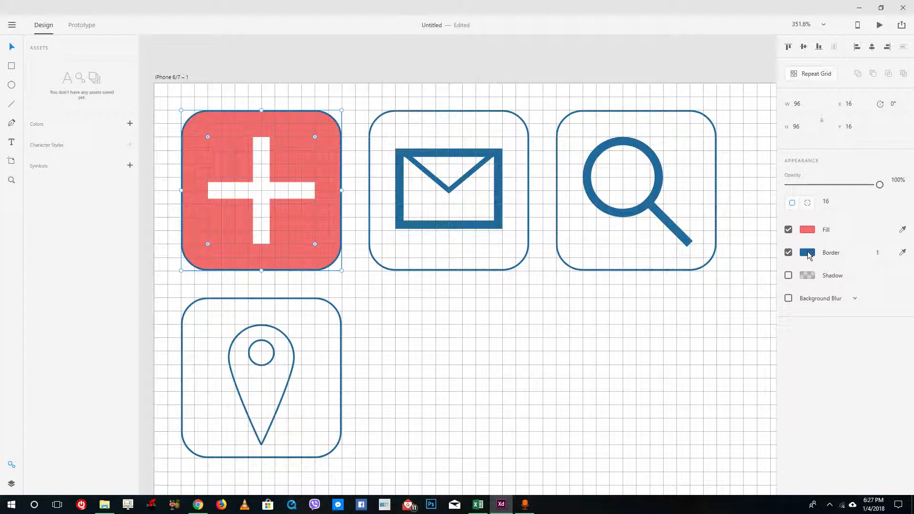
pyautogui.click(808, 253)
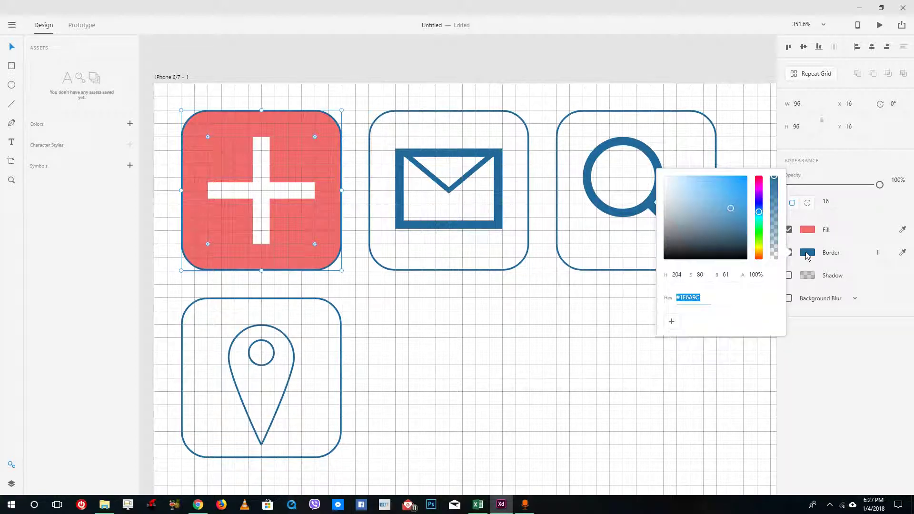
pyautogui.click(879, 254)
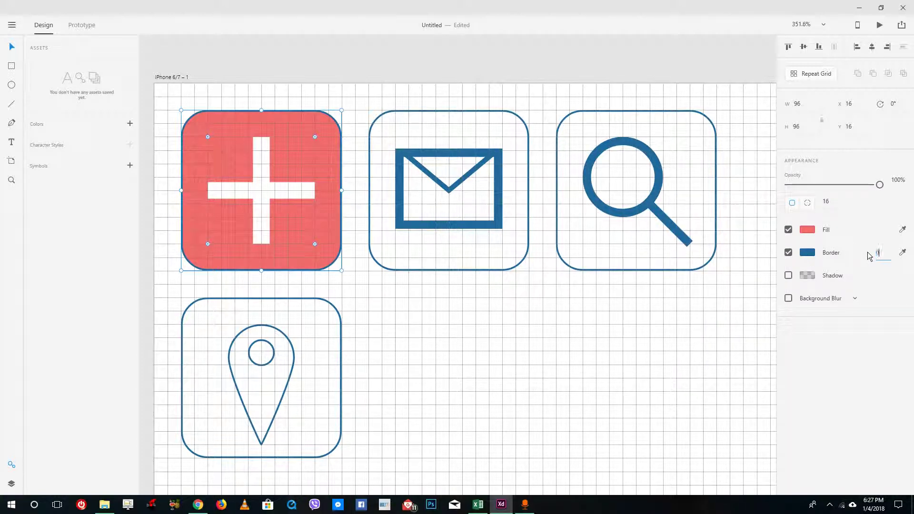
pyautogui.click(398, 285)
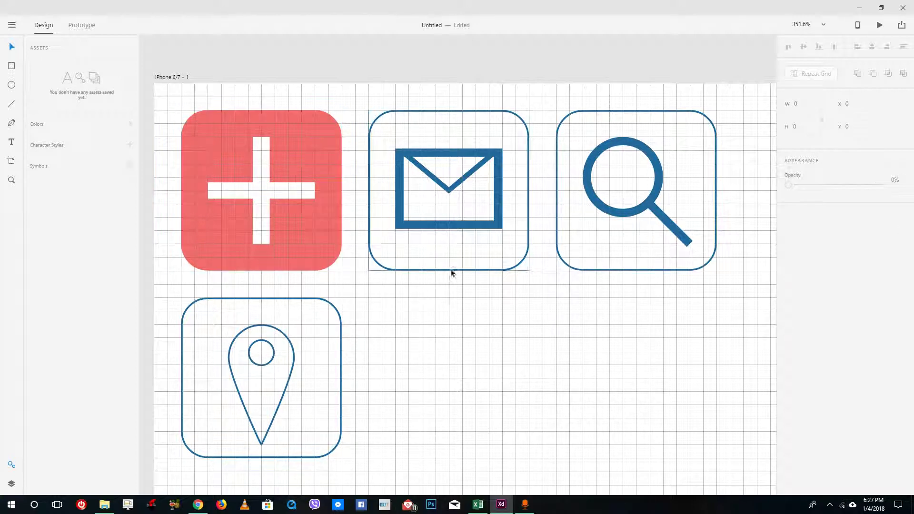
# Step: Change the fill of the plus sign's tile to a pure, fully saturated red
pyautogui.click(299, 183)
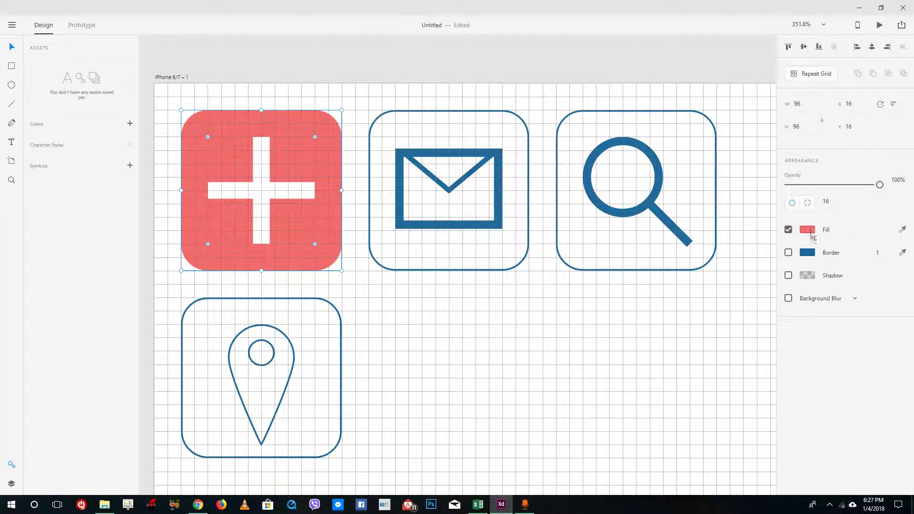
pyautogui.click(812, 230)
pyautogui.moveTo(733, 165); pyautogui.dragTo(747, 161)
pyautogui.click(606, 284)
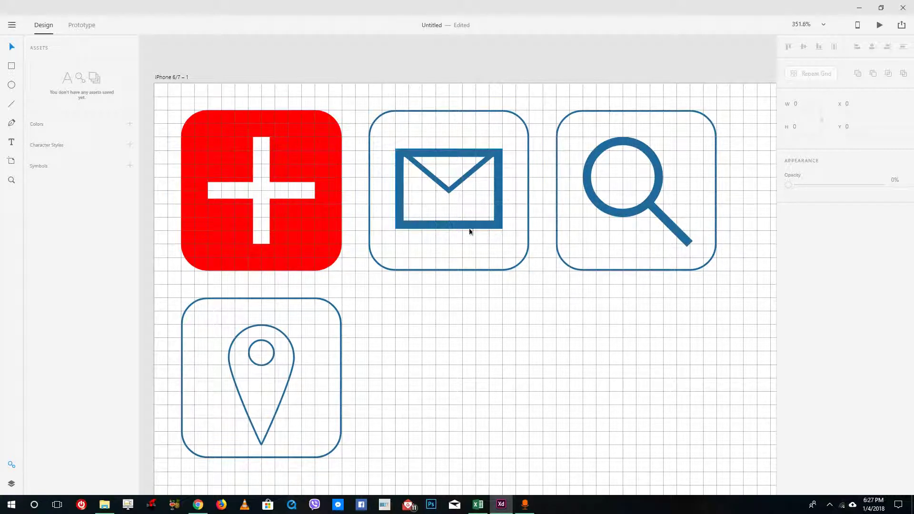
# Step: Set the border colour of the envelope's tile to bright green #00FF33
pyautogui.moveTo(529, 302); pyautogui.dragTo(451, 253)
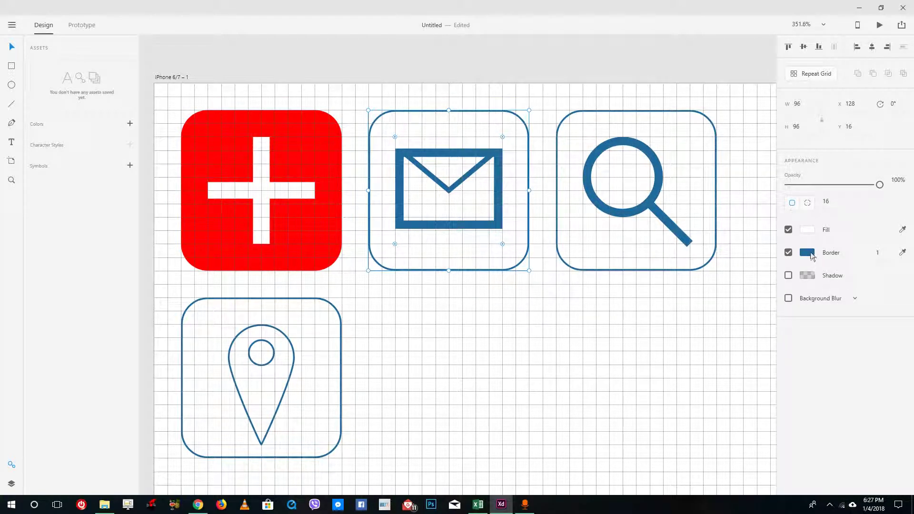
pyautogui.click(812, 256)
pyautogui.click(759, 230)
pyautogui.moveTo(734, 215); pyautogui.dragTo(747, 177)
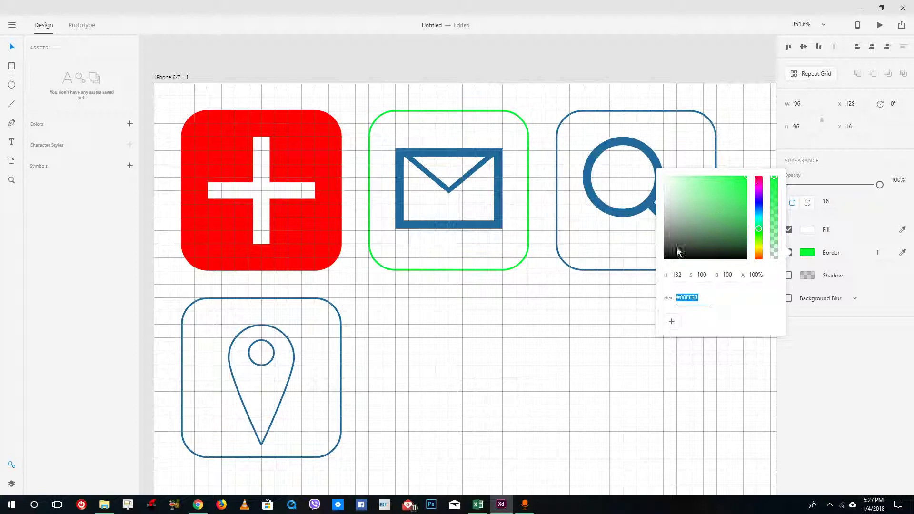
pyautogui.click(535, 272)
# Step: Fill the envelope's tile with dark green #23911B and turn off its border
pyautogui.click(528, 208)
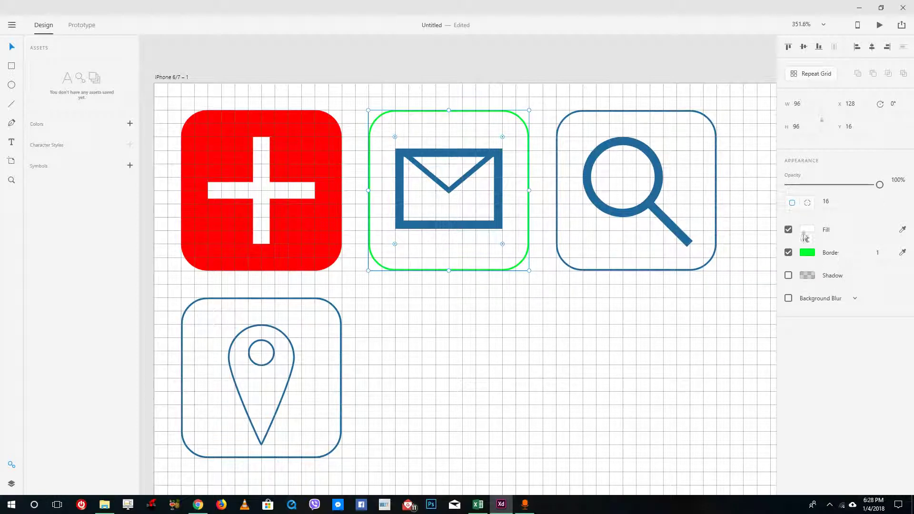
pyautogui.click(809, 230)
pyautogui.click(758, 217)
pyautogui.moveTo(730, 204); pyautogui.dragTo(732, 197)
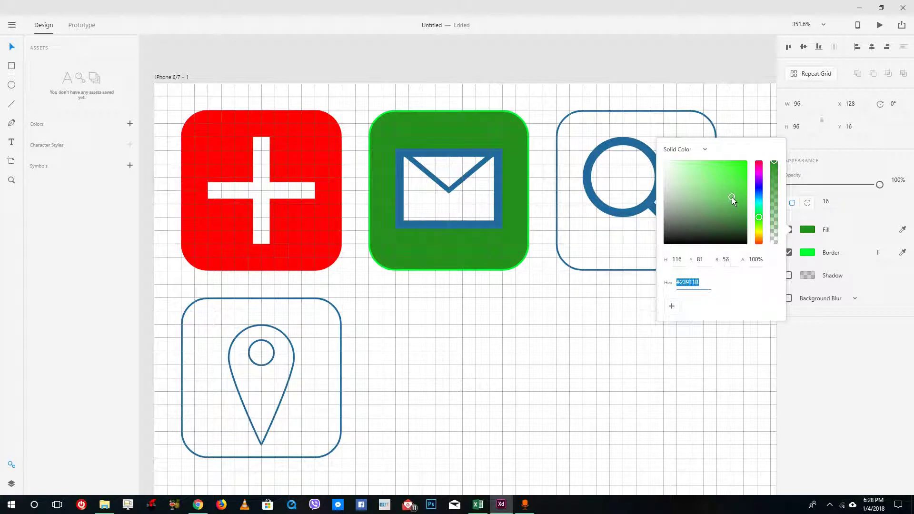
pyautogui.click(794, 256)
pyautogui.click(789, 253)
pyautogui.press('Tab')
# Step: Select the envelope's body and flap together and set their border colour to black #000000
pyautogui.click(482, 186)
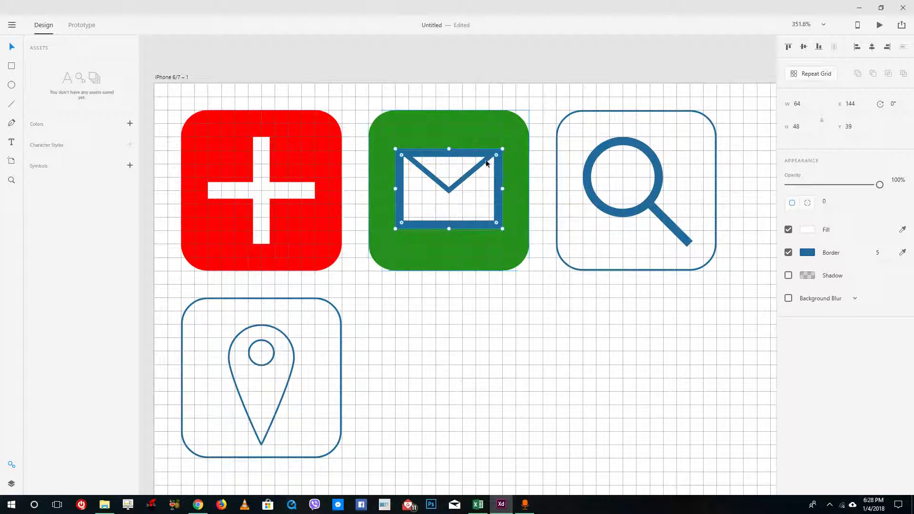
pyautogui.keyDown('shift'); pyautogui.click(506, 161); pyautogui.keyUp('shift')
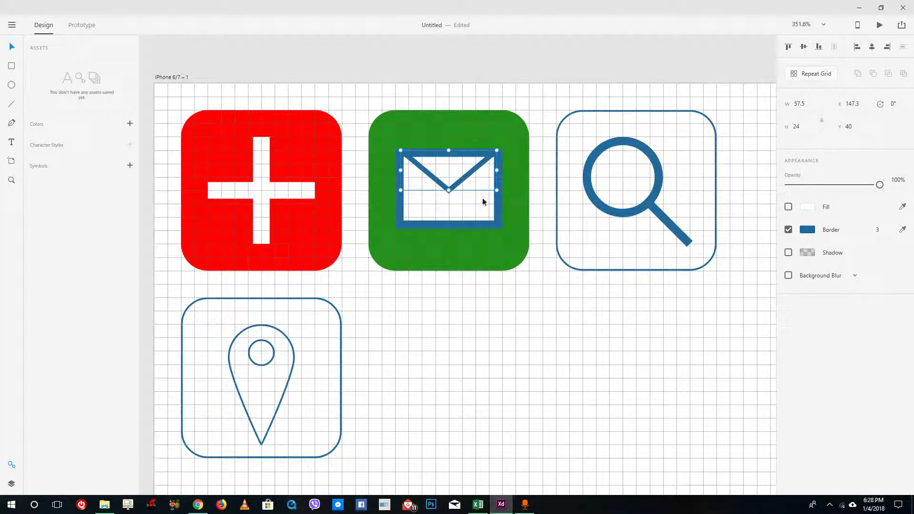
pyautogui.click(807, 229)
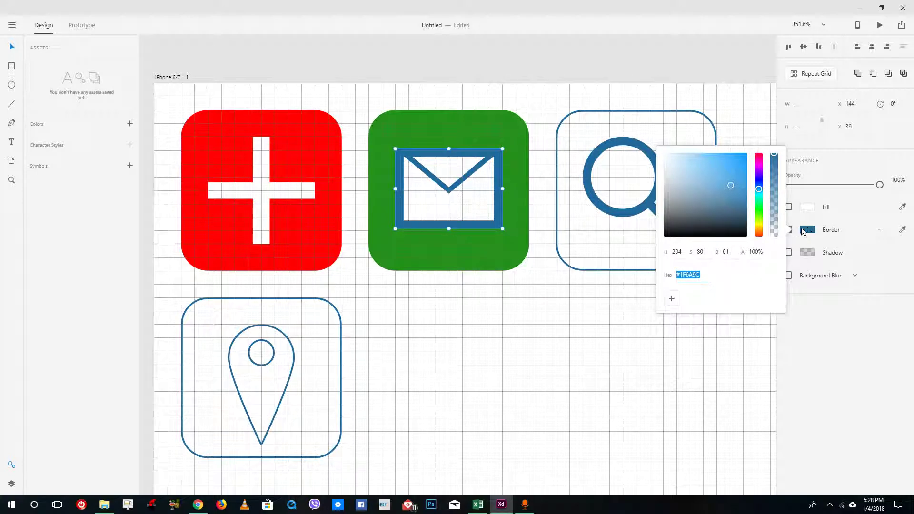
pyautogui.moveTo(724, 188); pyautogui.dragTo(667, 251)
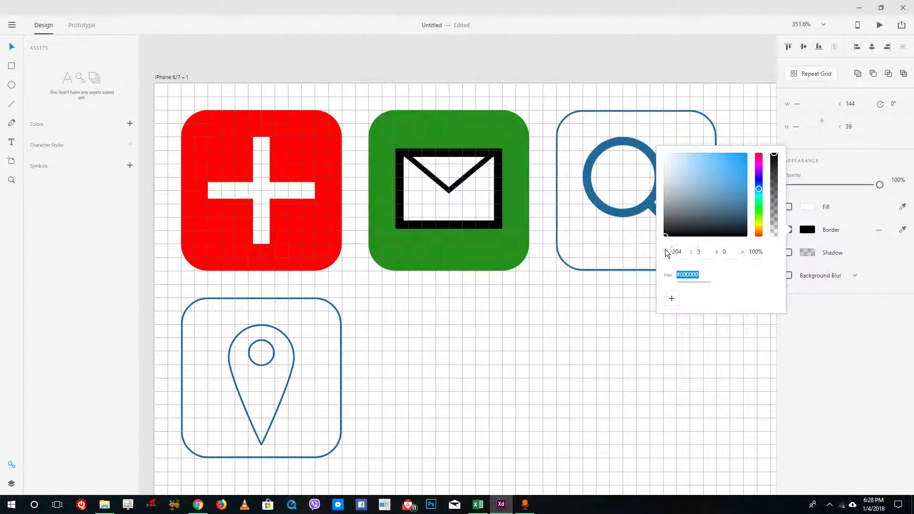
pyautogui.click(545, 334)
# Step: Fill the magnifier's tile with a fully saturated bright yellow
pyautogui.click(710, 157)
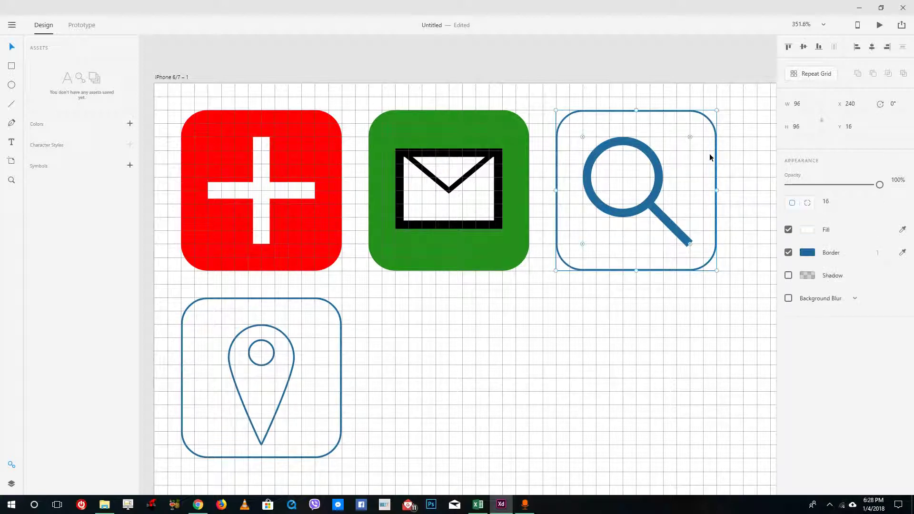
pyautogui.click(806, 230)
pyautogui.click(739, 175)
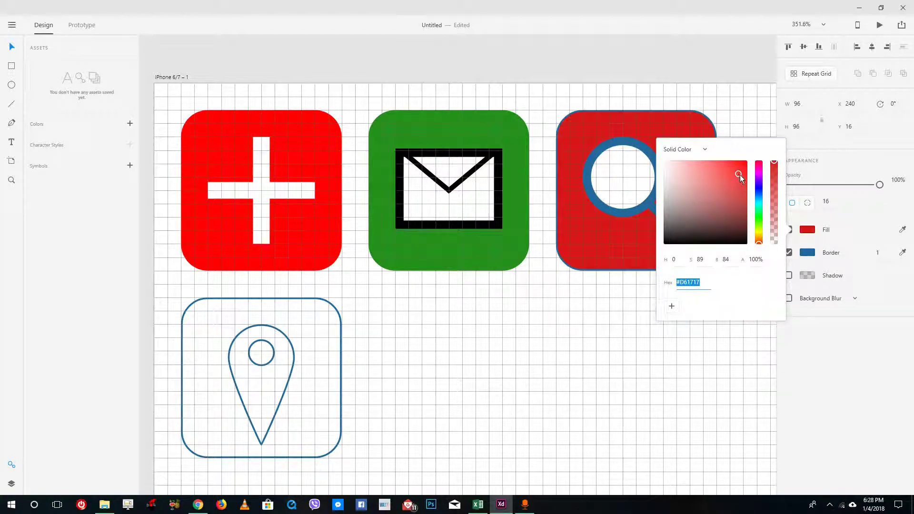
pyautogui.moveTo(758, 219); pyautogui.dragTo(747, 167)
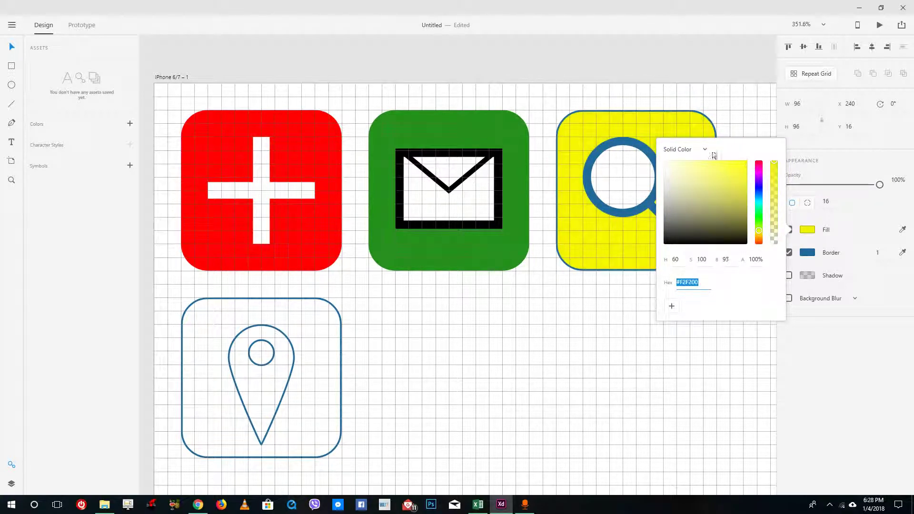
pyautogui.click(641, 155)
# Step: Turn off the fill of the magnifier's lens circle
pyautogui.click(629, 179)
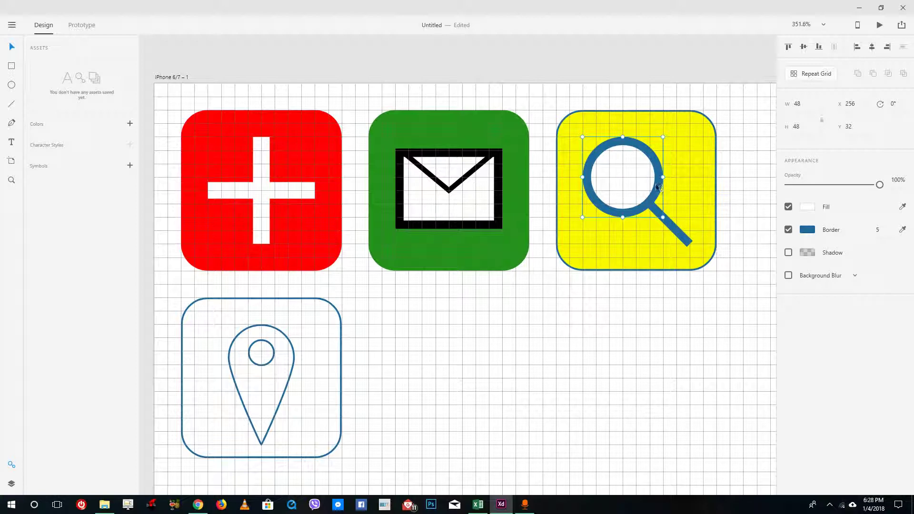
pyautogui.click(811, 208)
pyautogui.click(811, 208)
pyautogui.click(788, 207)
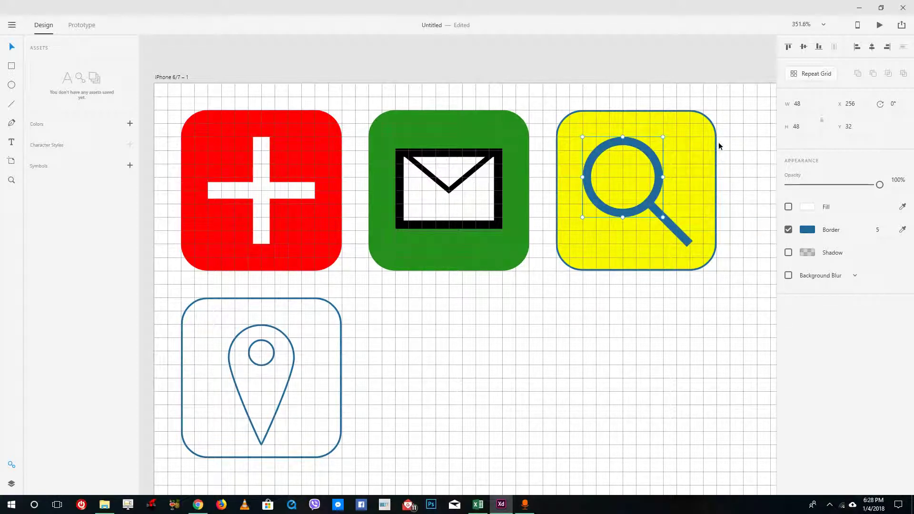
# Step: Turn off the border of the magnifier's yellow tile
pyautogui.click(719, 143)
pyautogui.click(789, 230)
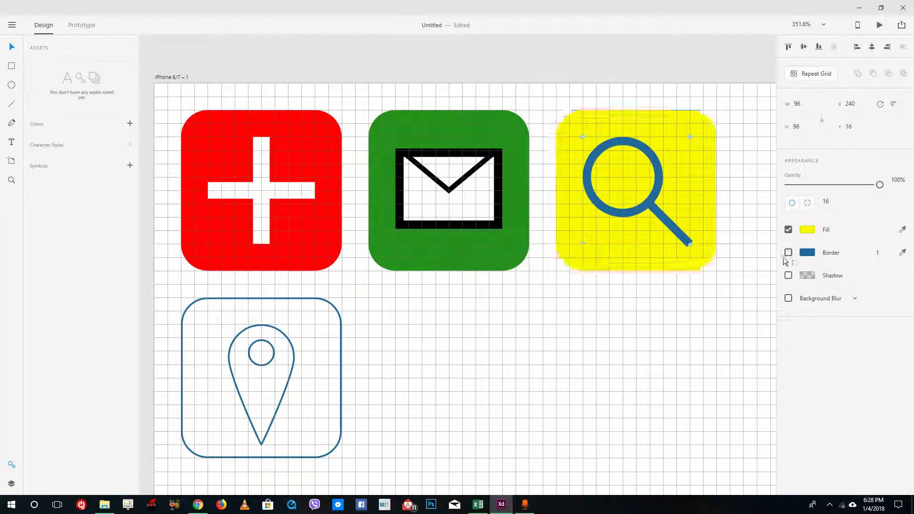
pyautogui.click(715, 294)
pyautogui.click(650, 200)
pyautogui.click(443, 358)
pyautogui.click(324, 369)
pyautogui.click(404, 426)
# Step: Fill the map pin's rounded tile with a deep purple
pyautogui.click(336, 359)
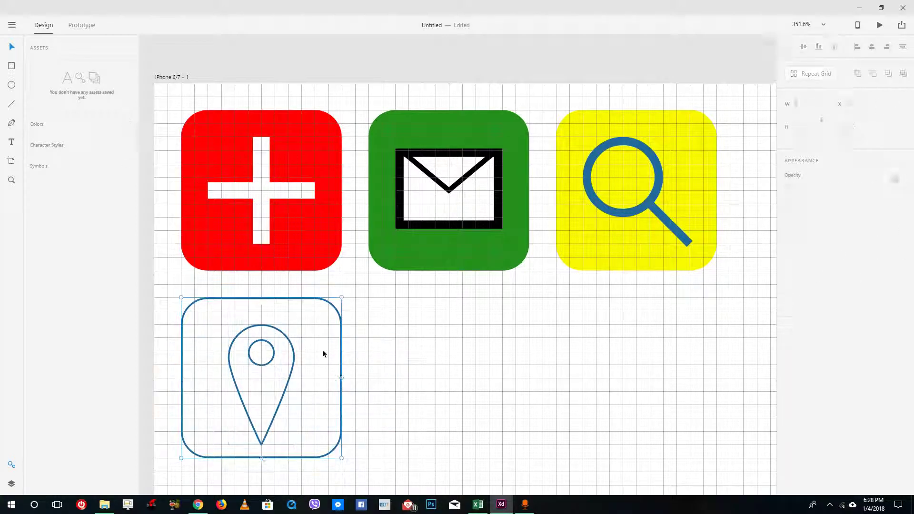
pyautogui.click(809, 232)
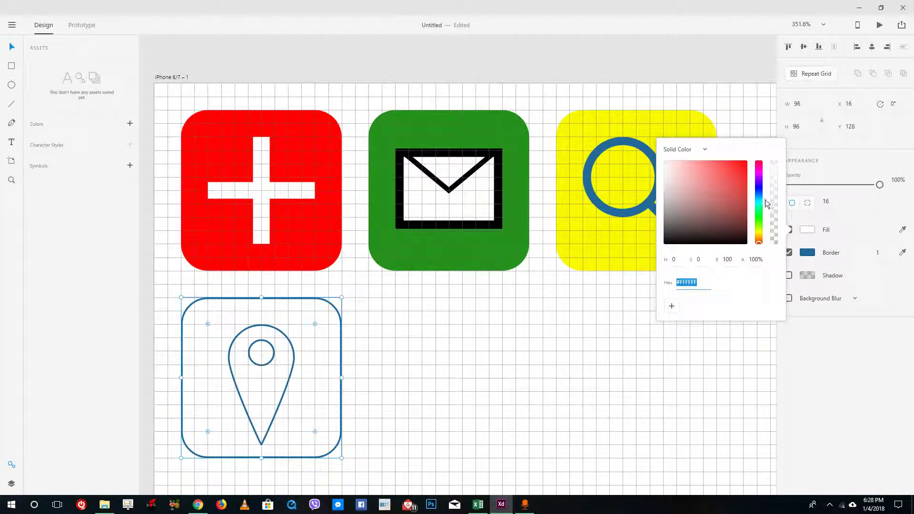
pyautogui.click(760, 183)
pyautogui.moveTo(735, 187)
pyautogui.mouseDown()
pyautogui.moveTo(741, 177)
pyautogui.moveTo(738, 185)
pyautogui.mouseUp()
pyautogui.click(564, 314)
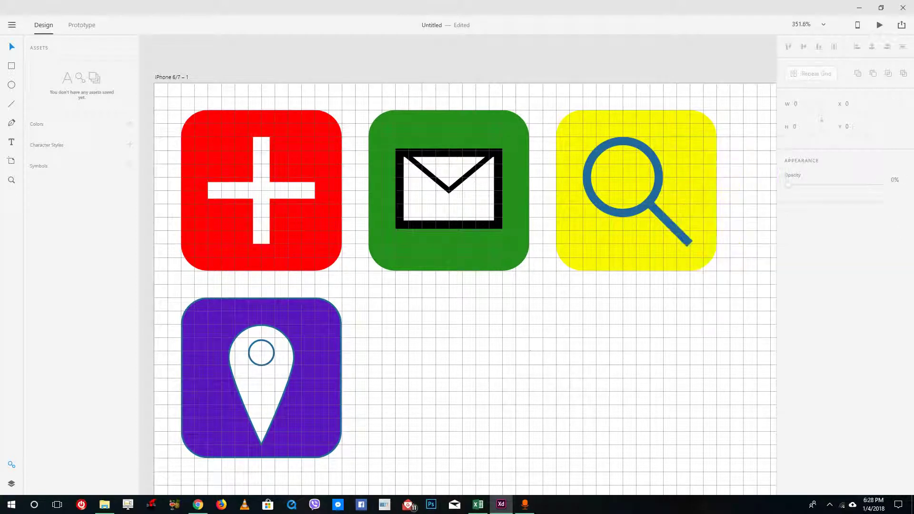
# Step: Subtract the small circle from the map pin shape to cut a hole in its head
pyautogui.click(260, 352)
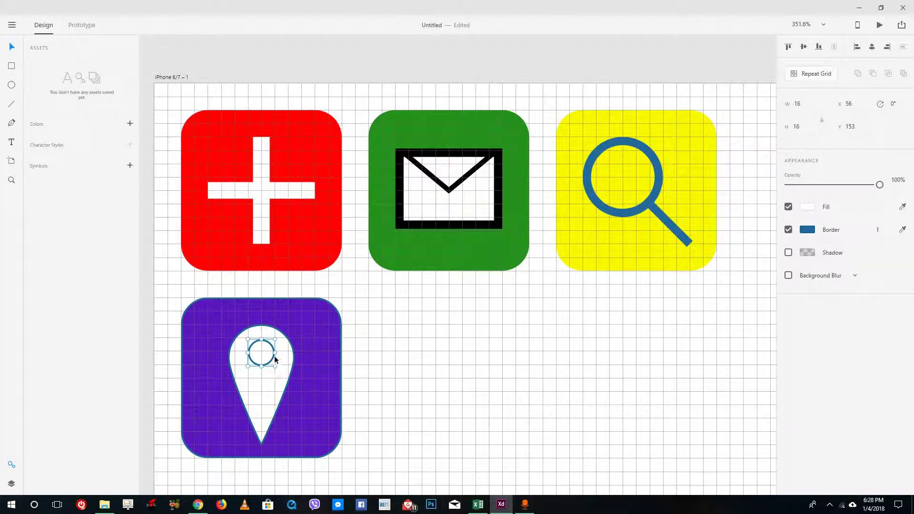
pyautogui.keyDown('shift'); pyautogui.click(265, 394); pyautogui.keyUp('shift')
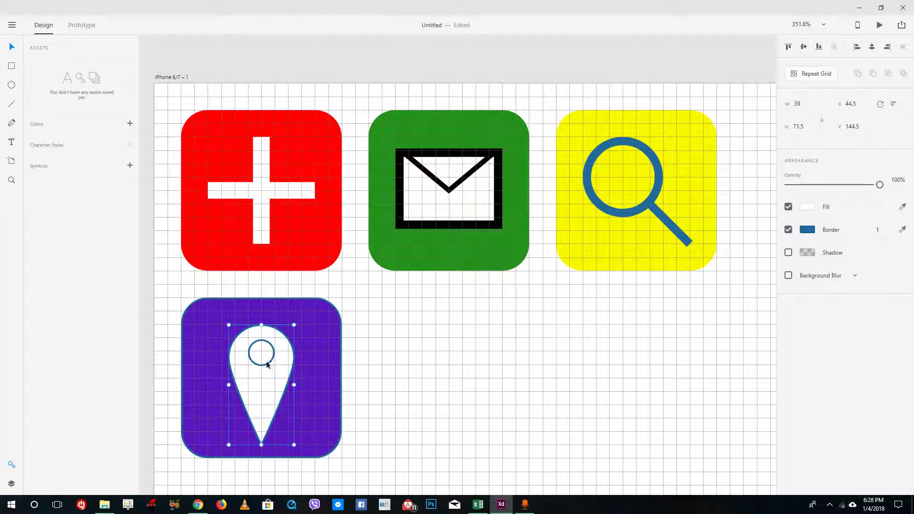
pyautogui.click(873, 75)
pyautogui.click(515, 351)
# Step: Turn off the borders of the purple tile and the map pin
pyautogui.click(328, 333)
pyautogui.click(789, 254)
pyautogui.click(402, 359)
pyautogui.click(286, 370)
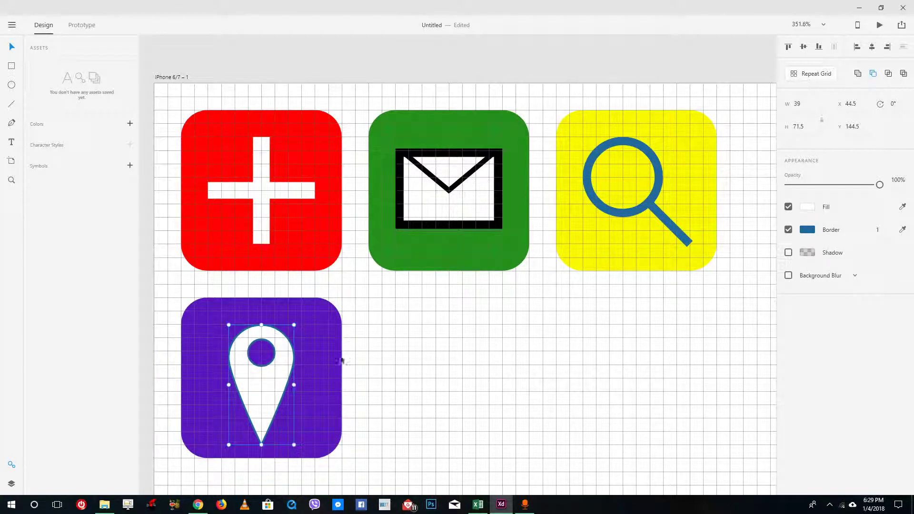
pyautogui.click(789, 230)
pyautogui.click(496, 368)
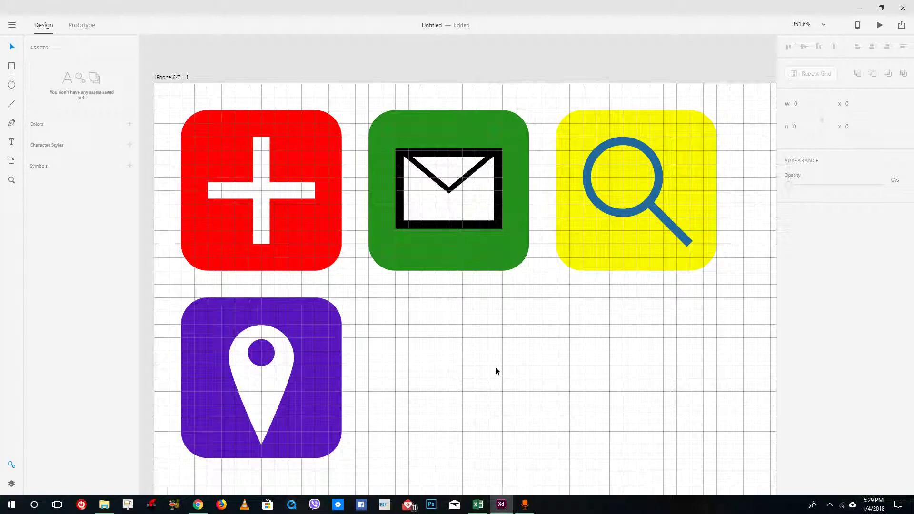
pyautogui.scroll(-2, 587, 331)
pyautogui.hotkey('ctrl', "'")
pyautogui.hotkey('ctrl', "'")
pyautogui.click(353, 367)
pyautogui.keyDown('shift'); pyautogui.click(360, 354); pyautogui.keyUp('shift')
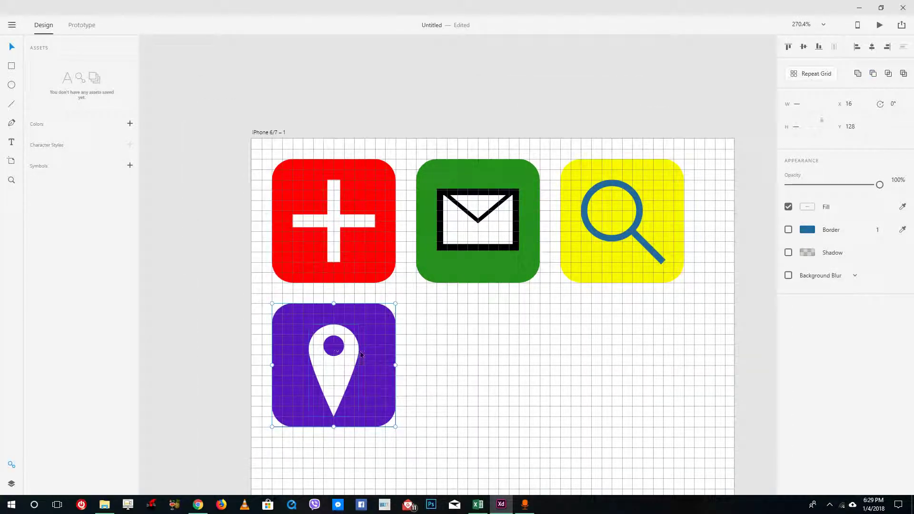
# Step: Nudge the map pin upward within its purple tile to Y 139.5
pyautogui.click(344, 373)
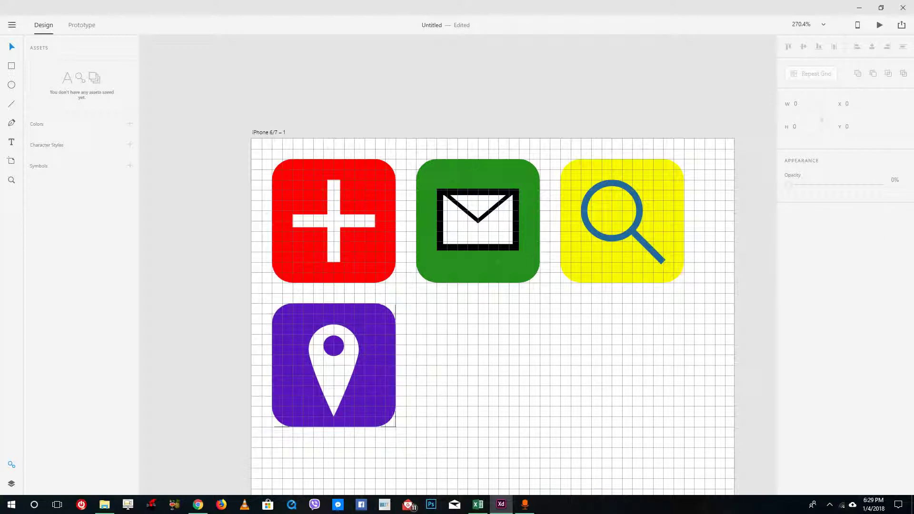
pyautogui.press('Up')
pyautogui.press('Up')
pyautogui.press('Up')
pyautogui.press('Up')
pyautogui.press('Up')
pyautogui.press('Up')
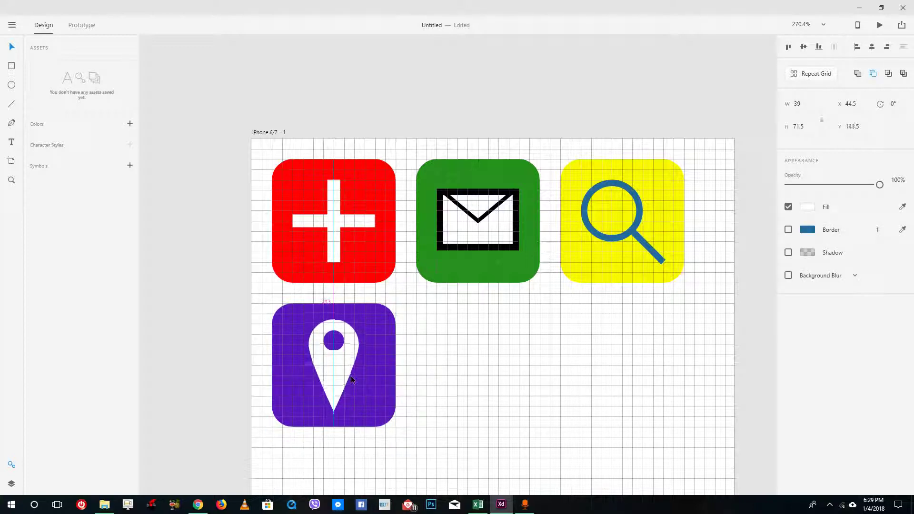
pyautogui.press('Down')
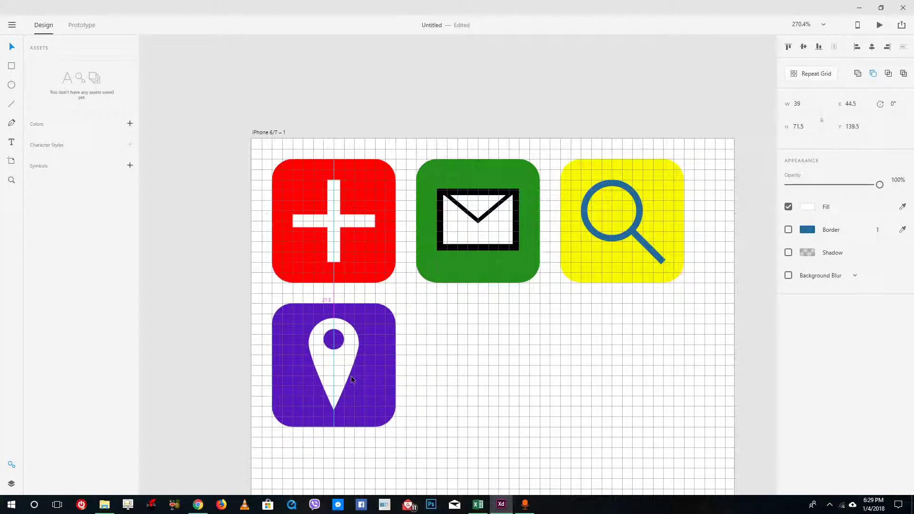
# Step: Group the red tile with its plus sign, and group the green tile with its envelope
pyautogui.click(439, 370)
pyautogui.moveTo(259, 126); pyautogui.dragTo(401, 289)
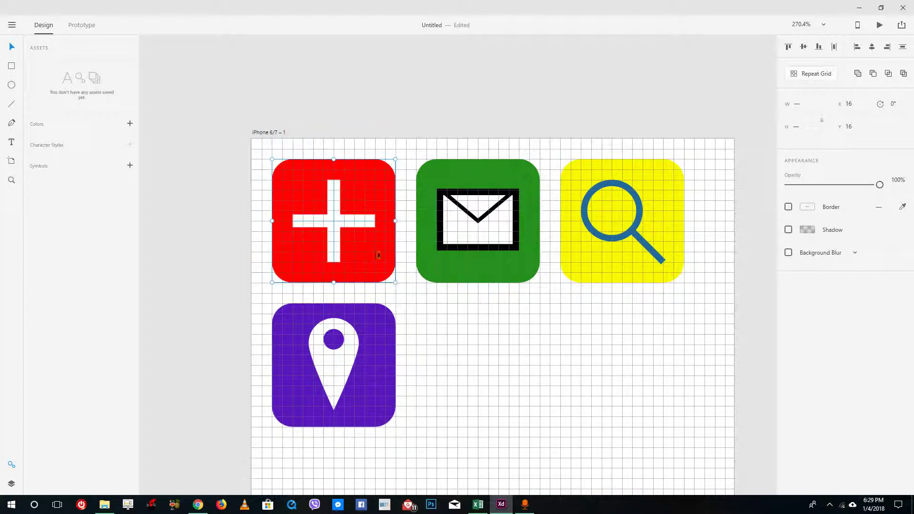
pyautogui.rightClick(352, 213)
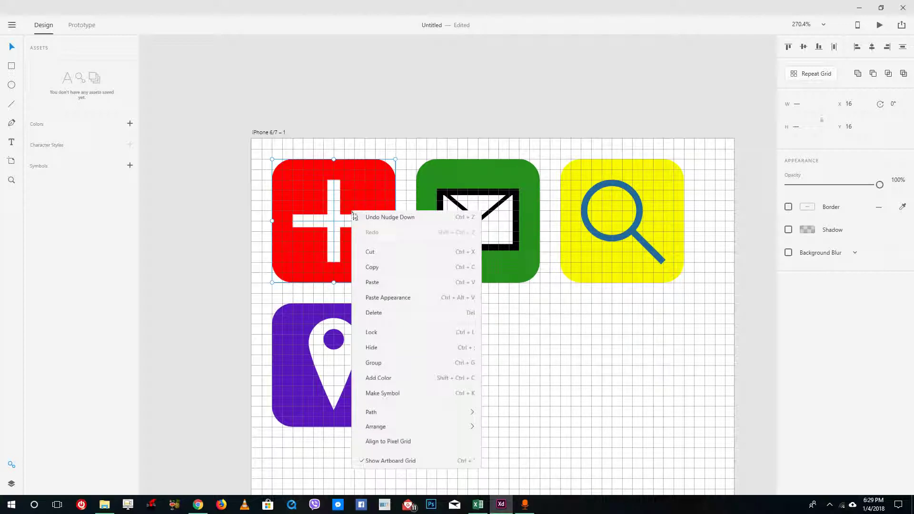
pyautogui.click(386, 372)
pyautogui.moveTo(437, 119); pyautogui.dragTo(523, 286)
pyautogui.rightClick(508, 232)
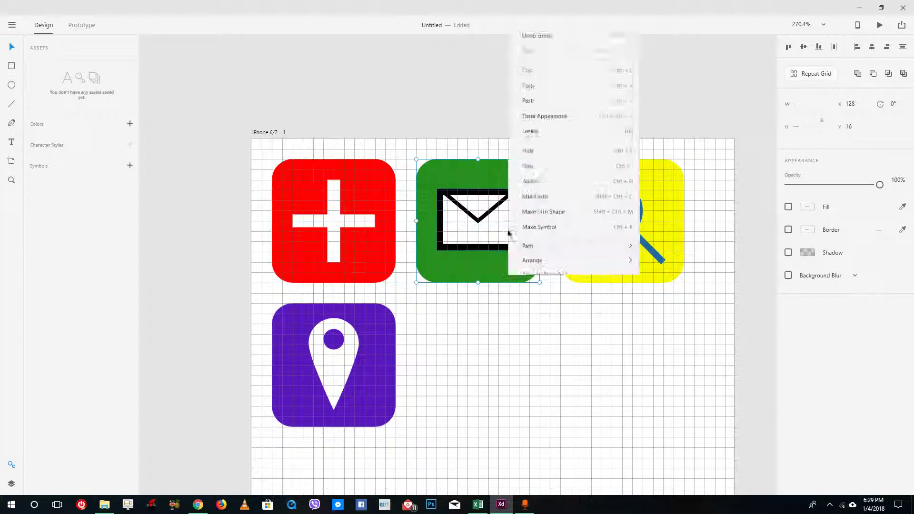
pyautogui.click(543, 162)
# Step: Group the yellow tile with its magnifier, and group the purple tile with its map pin
pyautogui.moveTo(594, 159); pyautogui.dragTo(667, 274)
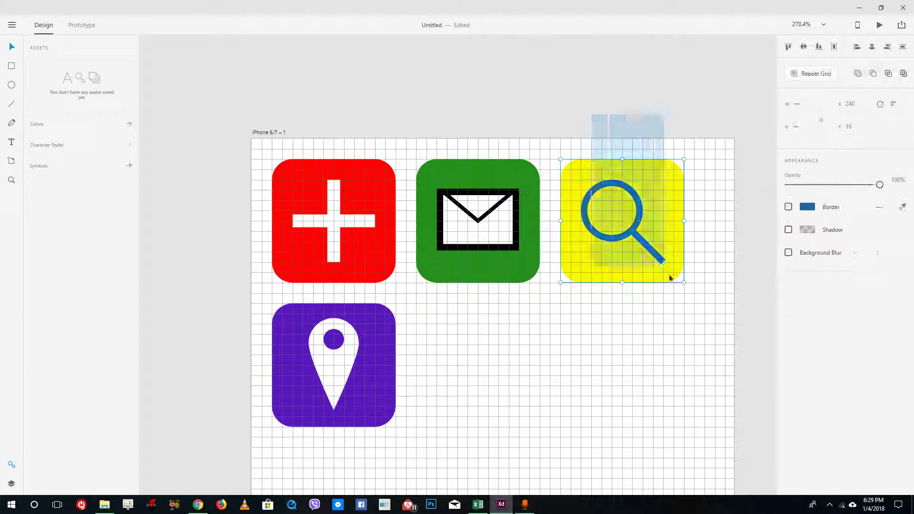
pyautogui.rightClick(622, 207)
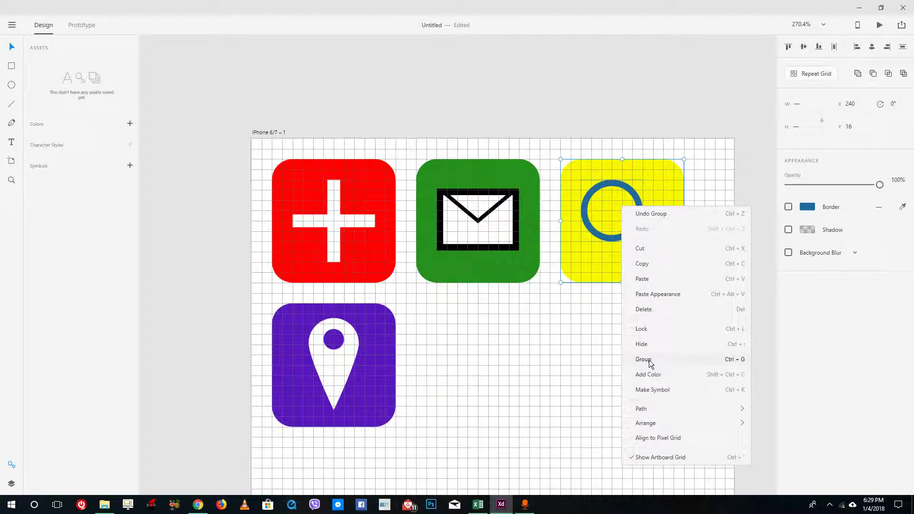
pyautogui.click(651, 361)
pyautogui.moveTo(268, 301); pyautogui.dragTo(430, 450)
pyautogui.rightClick(361, 363)
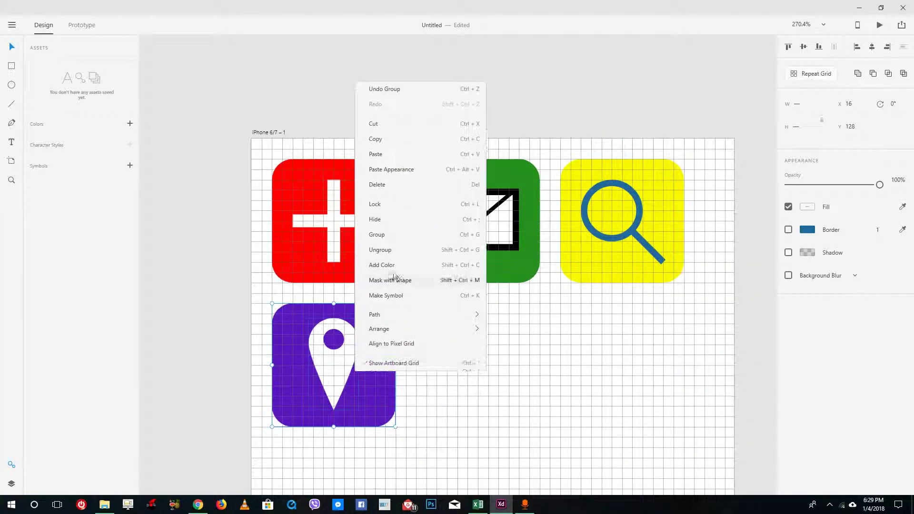
pyautogui.click(398, 235)
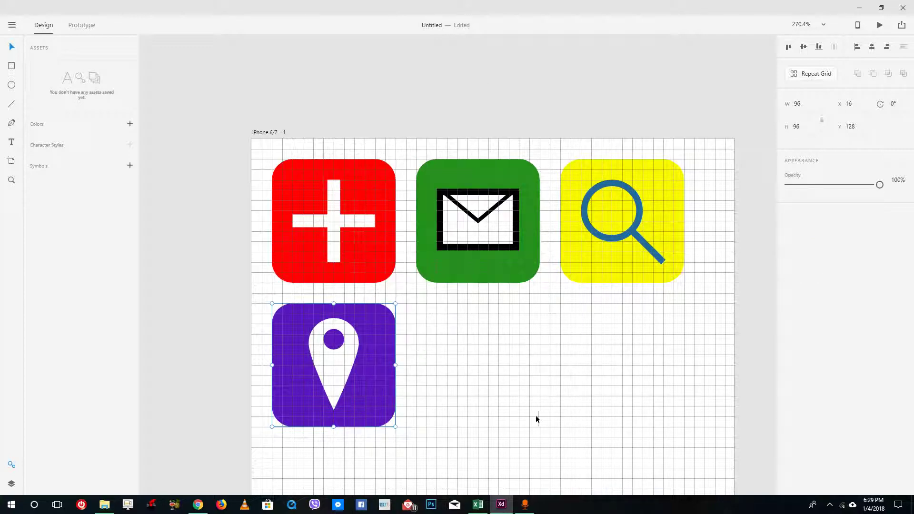
# Step: Save the red plus icon and the green envelope icon as separate symbols in the assets
pyautogui.moveTo(685, 428); pyautogui.dragTo(406, 281)
pyautogui.click(130, 164)
pyautogui.click(421, 201)
pyautogui.click(130, 110)
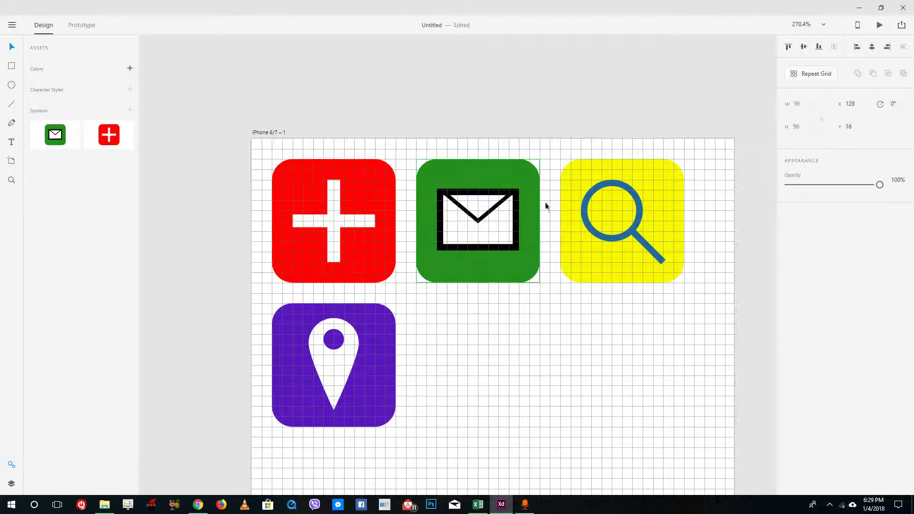
# Step: Add the yellow magnifier icon and the purple map pin icon to the assets as separate symbols, and clear the selection
pyautogui.click(611, 215)
pyautogui.click(130, 110)
pyautogui.click(386, 417)
pyautogui.click(131, 112)
pyautogui.click(280, 110)
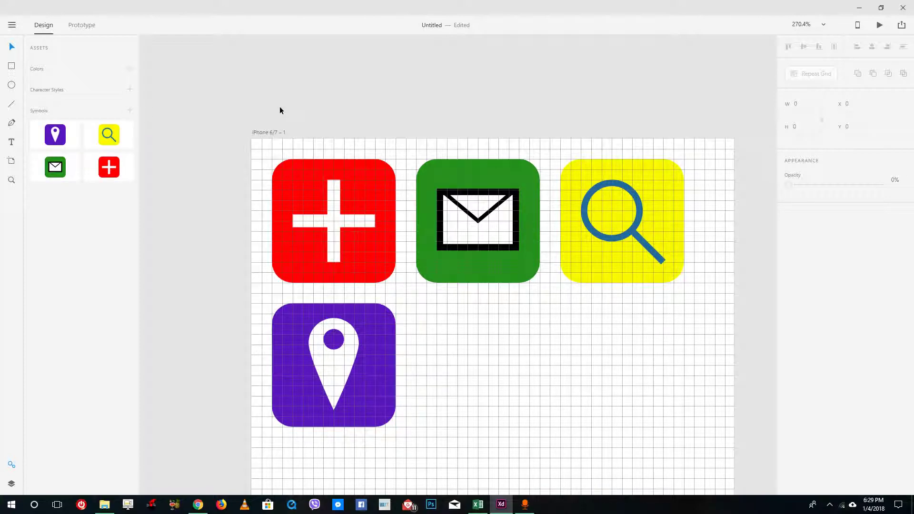